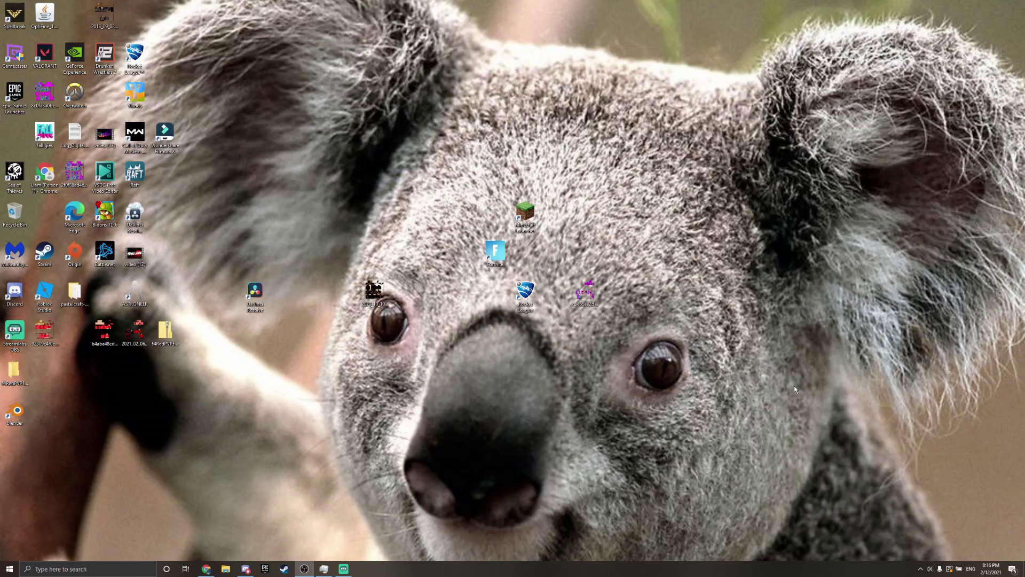
Open a new Chrome tab and briefly check the StinkyDingus Discord server
{"action": "left_click", "coordinate": [207, 569]}
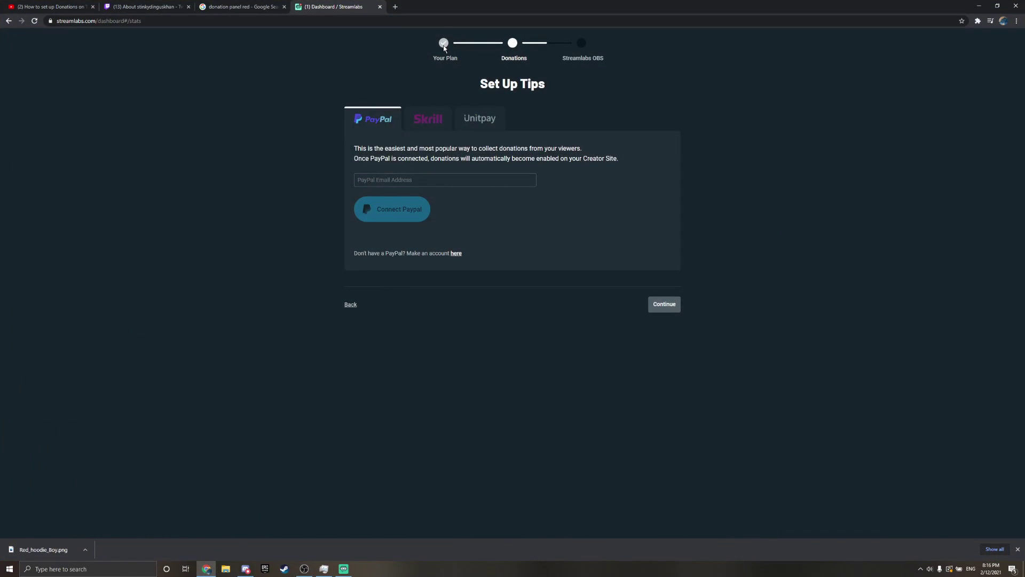
{"action": "left_click", "coordinate": [395, 8]}
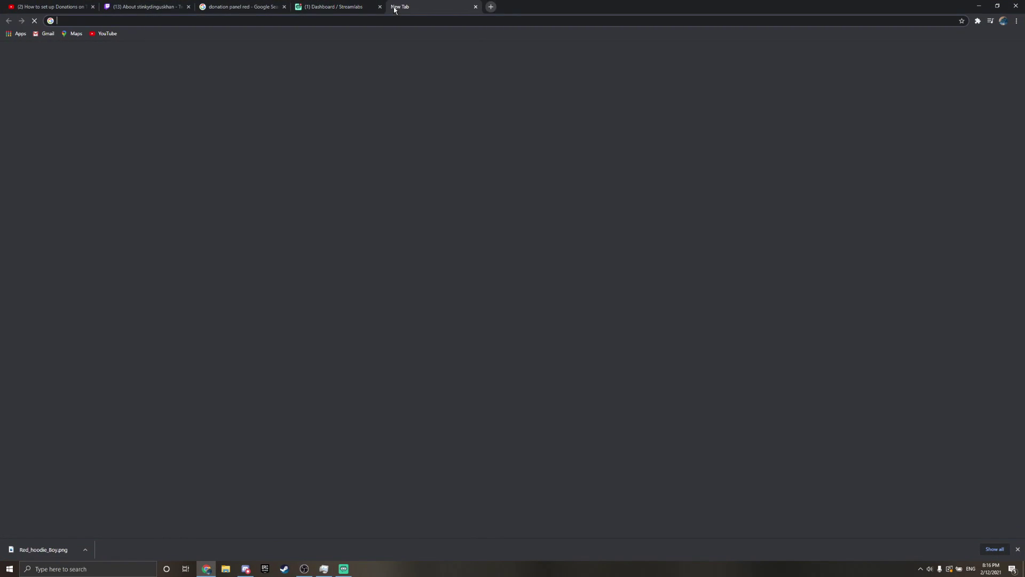
{"action": "left_click", "coordinate": [981, 7]}
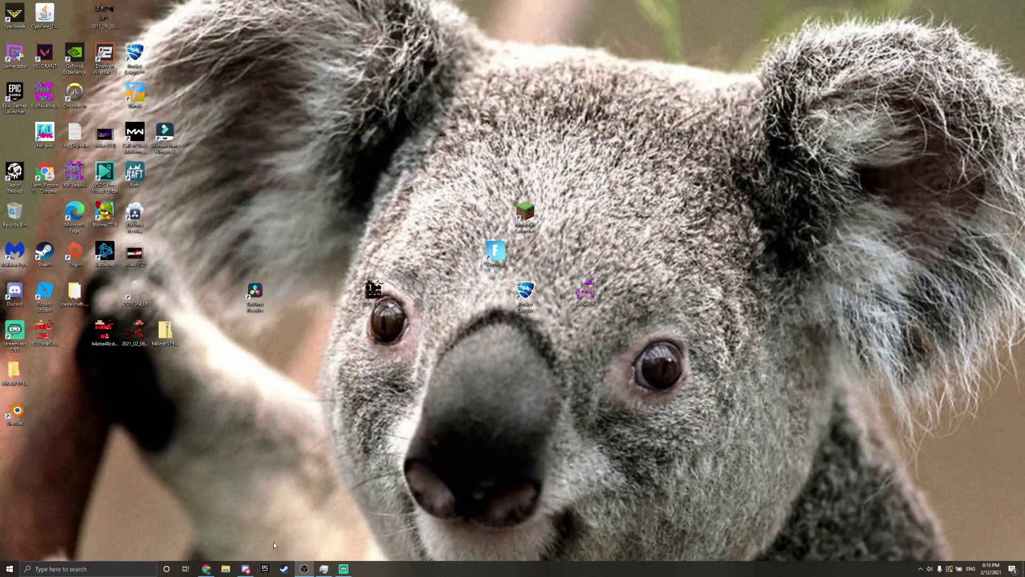
{"action": "left_click", "coordinate": [245, 569]}
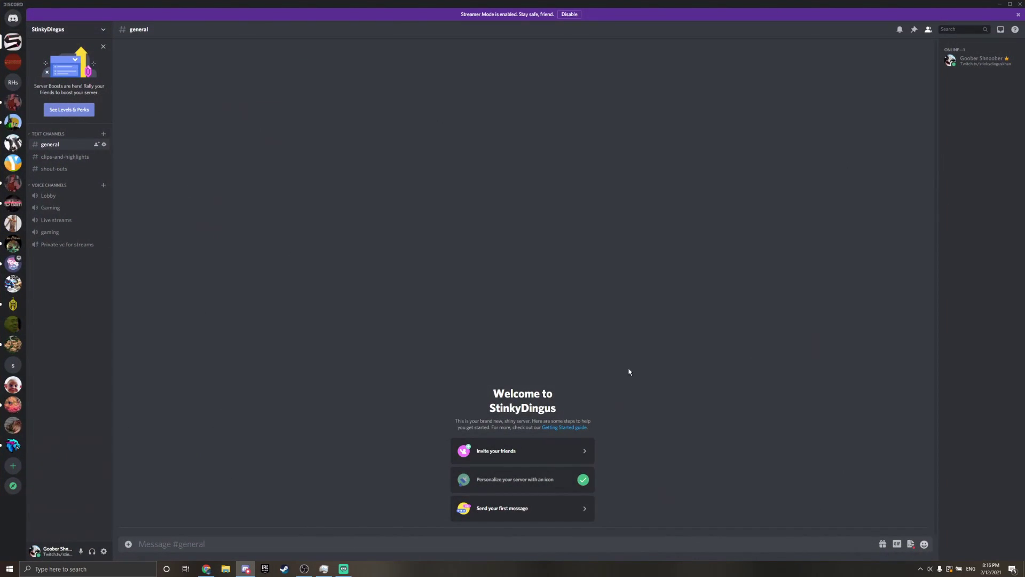
{"action": "left_click", "coordinate": [998, 5]}
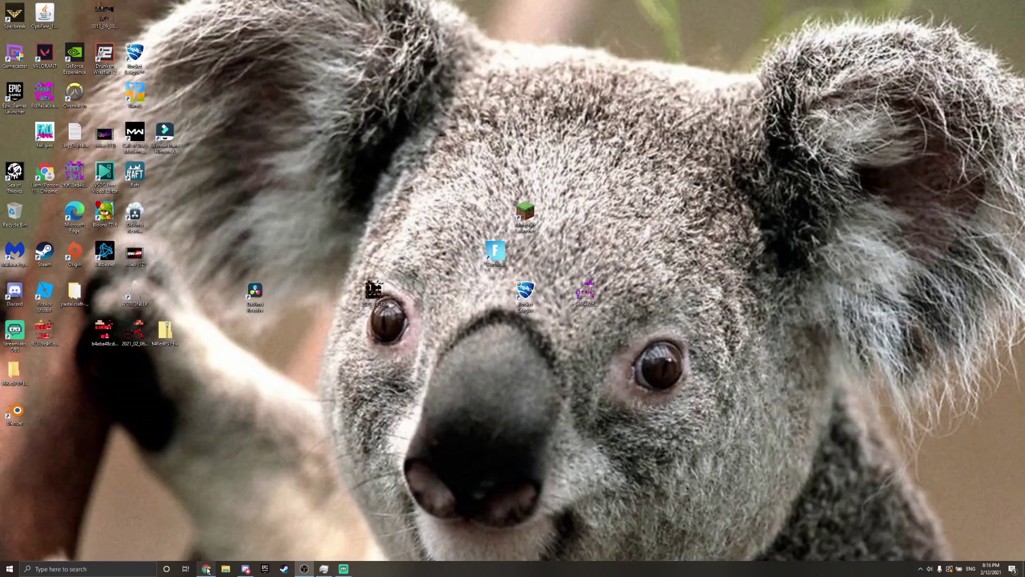
{"action": "left_click", "coordinate": [207, 569]}
Close the three leftover tabs, starting with the donations video tab
{"action": "left_click", "coordinate": [93, 7]}
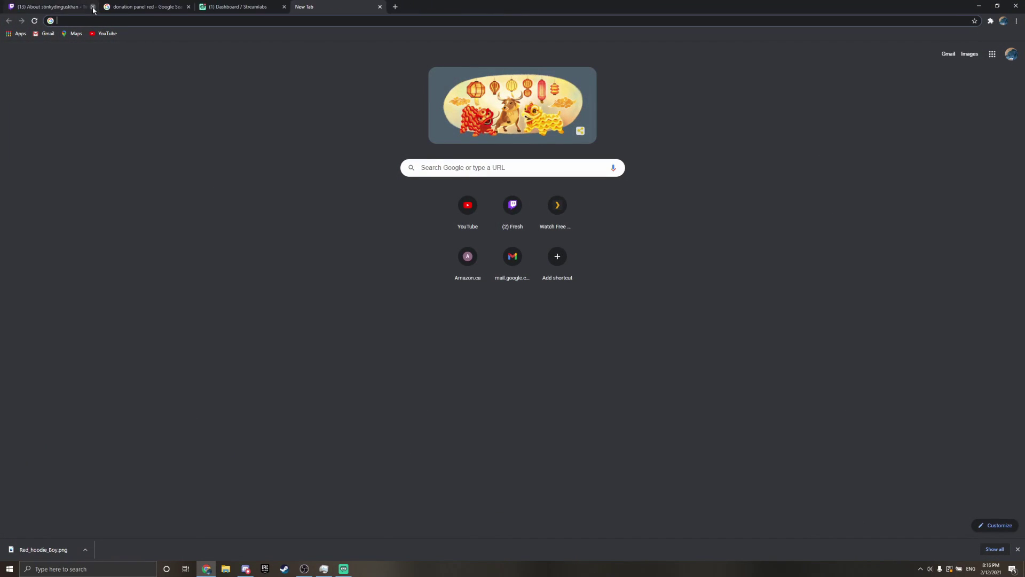
{"action": "left_click", "coordinate": [92, 6]}
{"action": "left_click", "coordinate": [93, 7]}
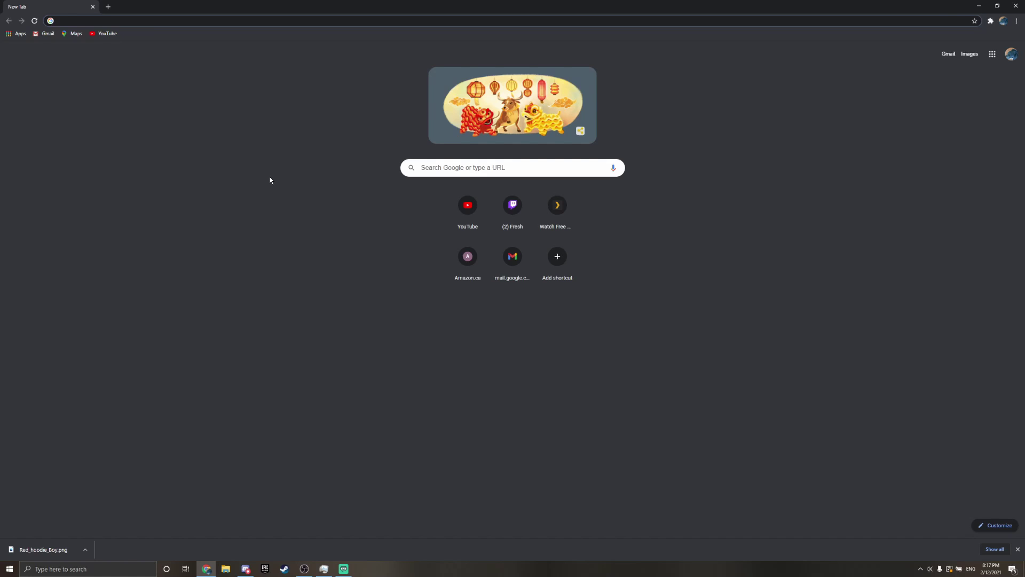
Go to panzoid.com, open 'more creations' and browse the Trending intro and outro grid
{"action": "type", "text": "panzoid"}
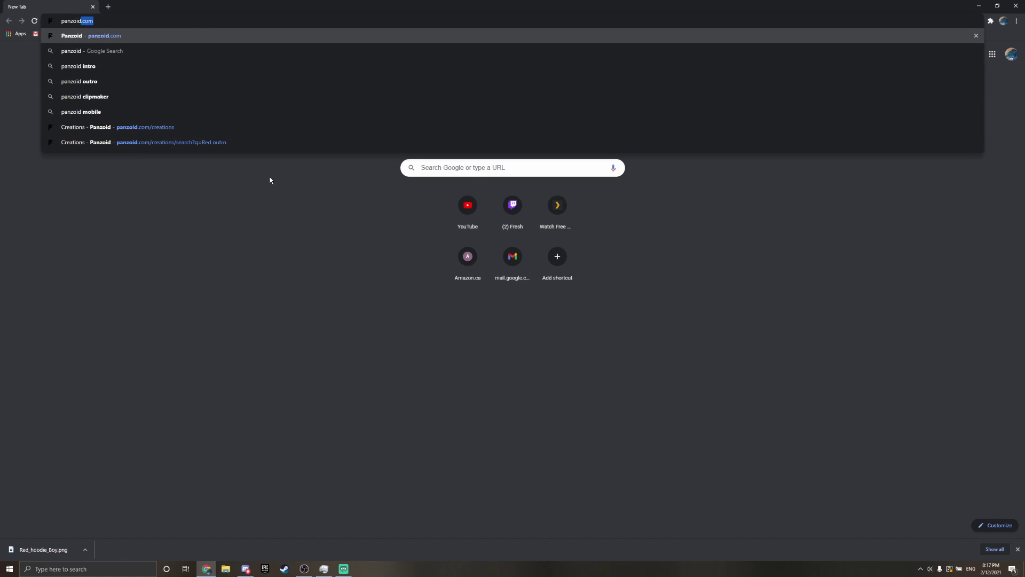
{"action": "key", "text": "Return"}
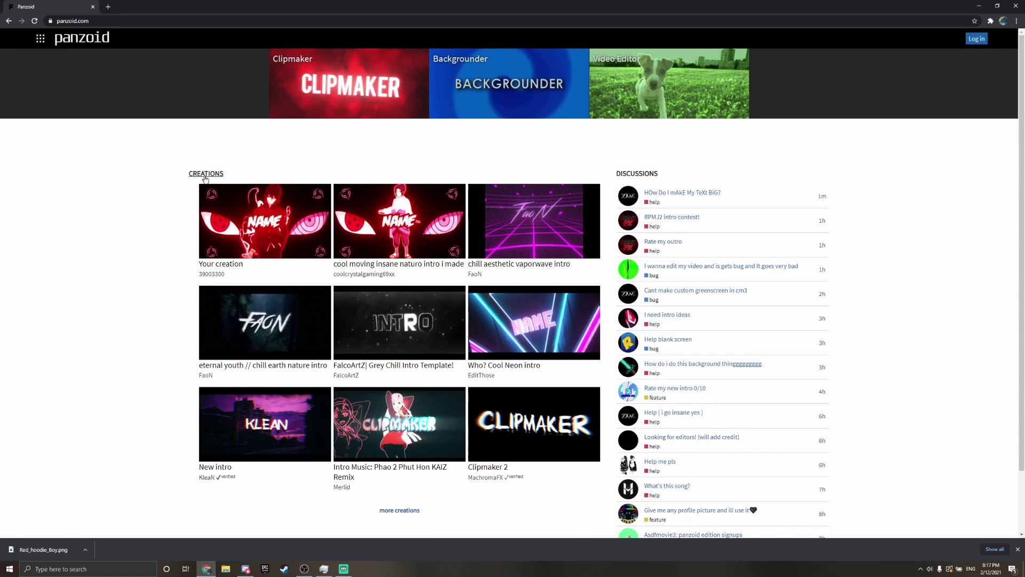
{"action": "left_click", "coordinate": [401, 511]}
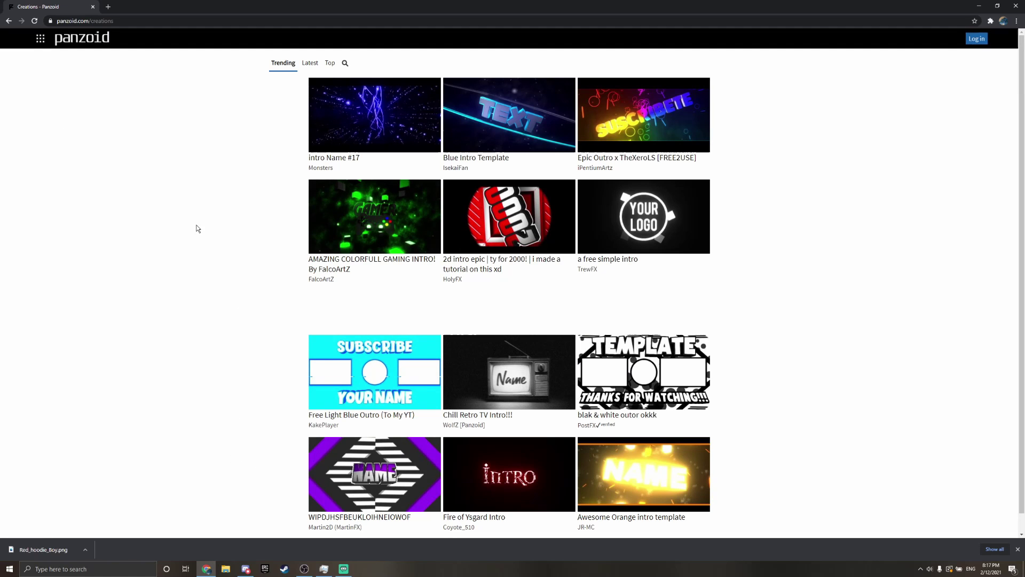
{"action": "scroll", "coordinate": [697, 290], "scroll_direction": "down", "scroll_amount": 5}
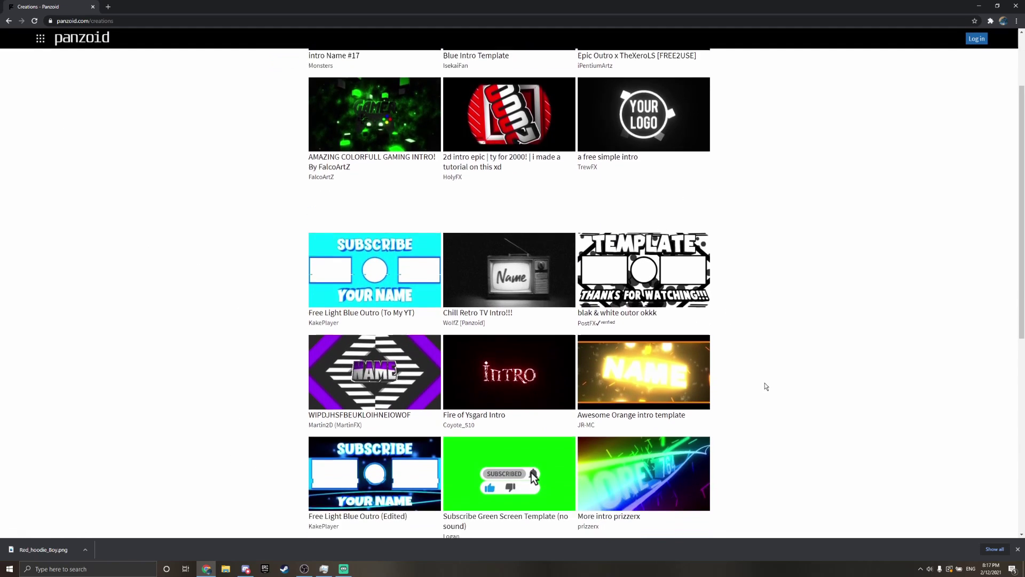
{"action": "scroll", "coordinate": [584, 345], "scroll_direction": "down", "scroll_amount": 5}
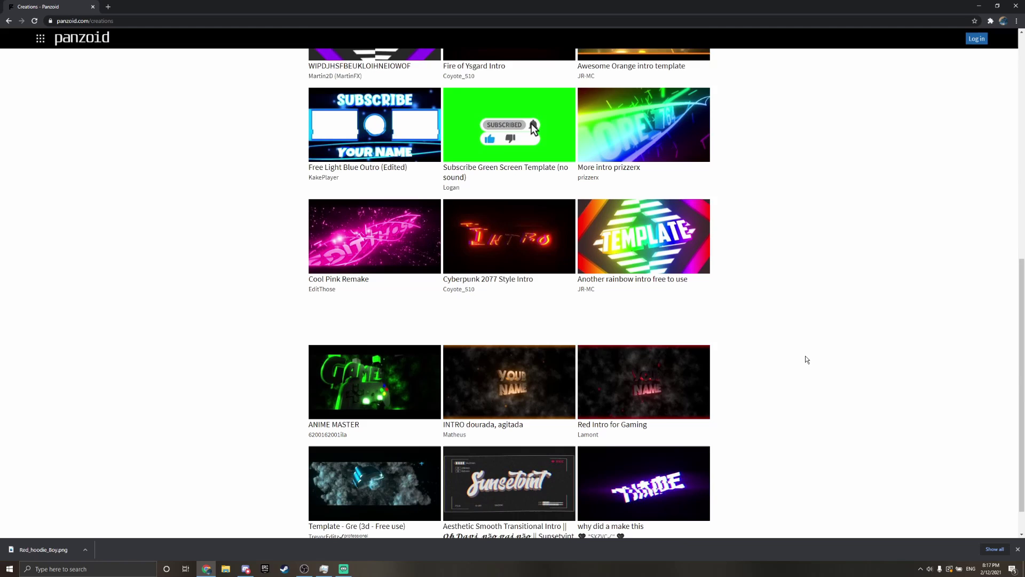
{"action": "scroll", "coordinate": [790, 359], "scroll_direction": "down", "scroll_amount": 4}
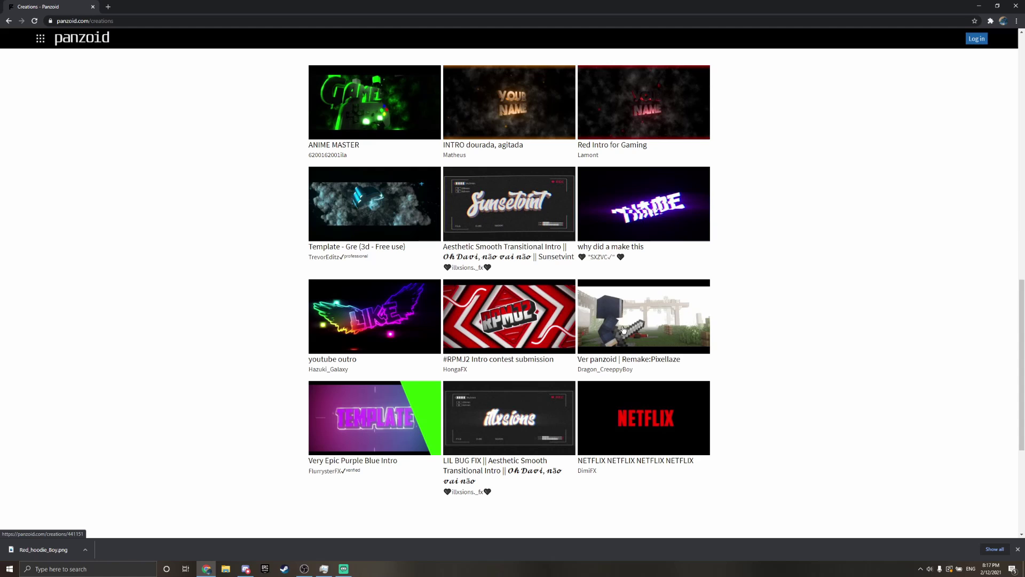
{"action": "scroll", "coordinate": [789, 288], "scroll_direction": "up", "scroll_amount": 1}
{"action": "scroll", "coordinate": [785, 342], "scroll_direction": "up", "scroll_amount": 7}
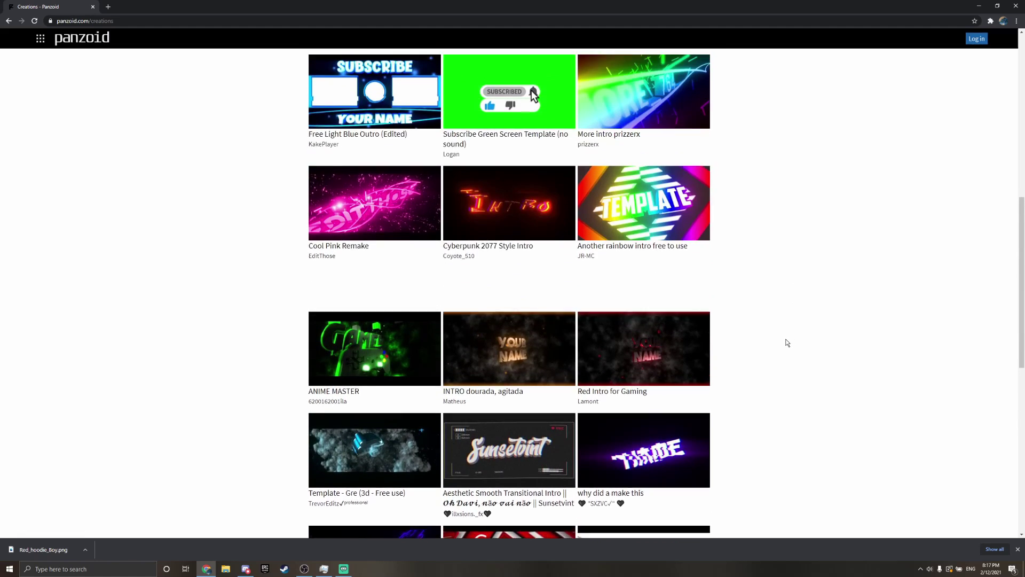
{"action": "scroll", "coordinate": [784, 341], "scroll_direction": "up", "scroll_amount": 5}
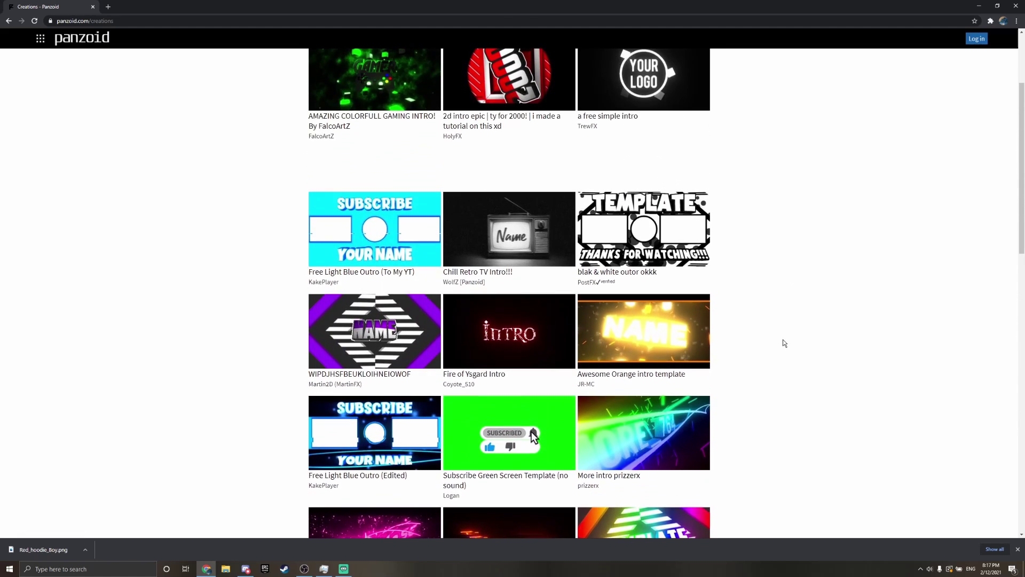
{"action": "scroll", "coordinate": [783, 341], "scroll_direction": "up", "scroll_amount": 1}
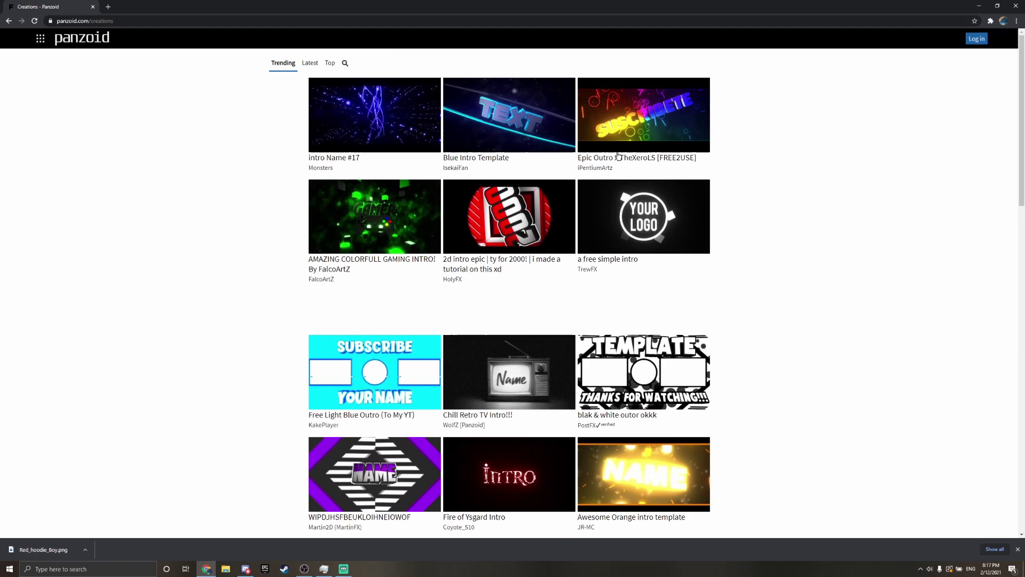
Search creations for 'beat' and open the starzkitten sparkle template in Clipmaker
{"action": "left_click", "coordinate": [345, 63]}
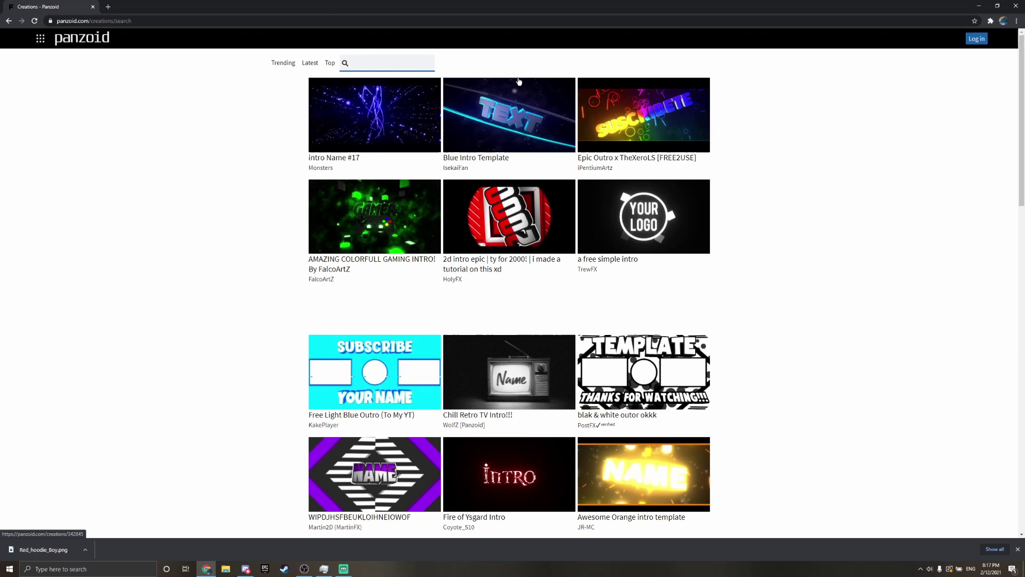
{"action": "type", "text": "beat"}
{"action": "key", "text": "Return"}
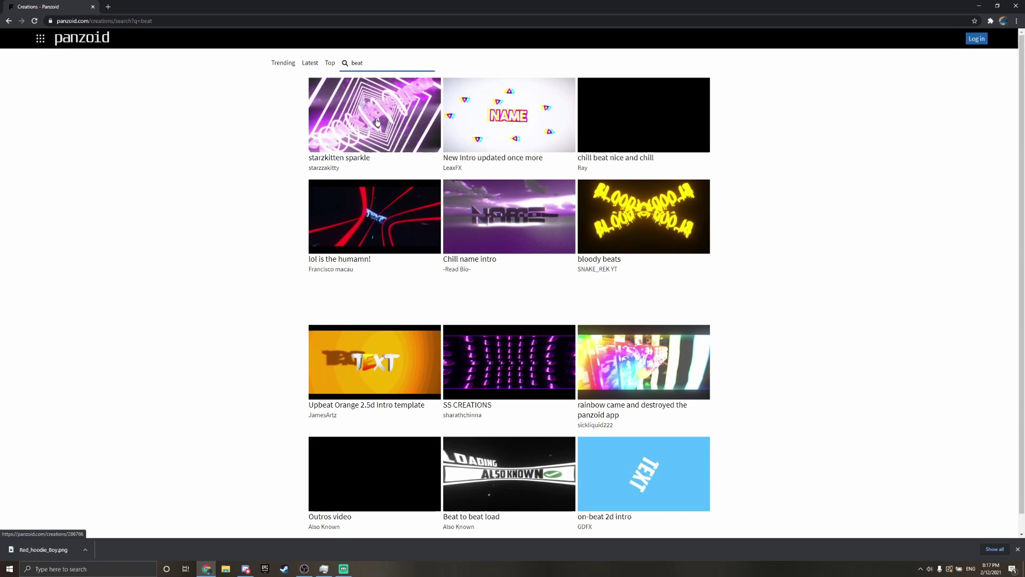
{"action": "left_click", "coordinate": [376, 118]}
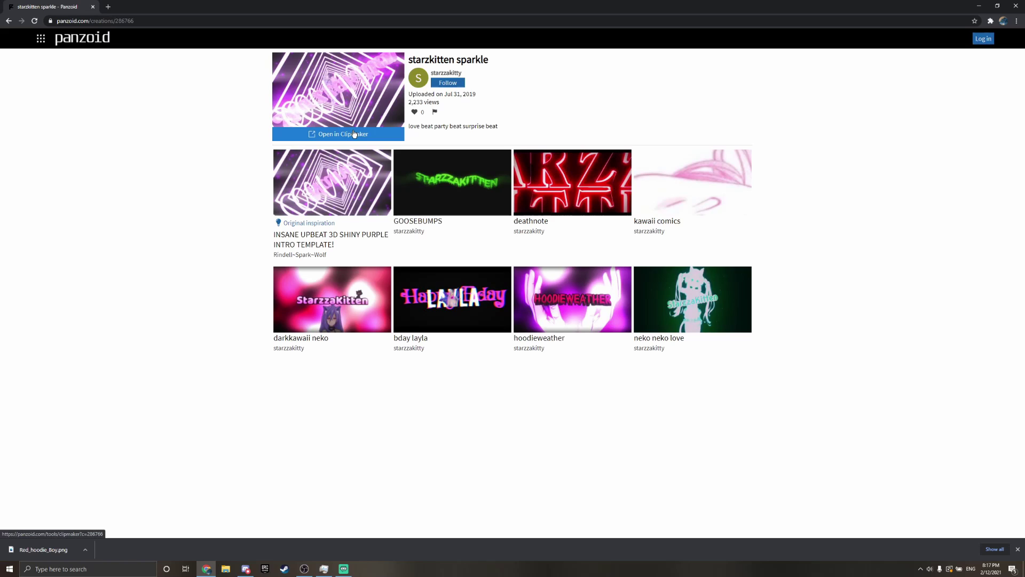
{"action": "left_click", "coordinate": [354, 132]}
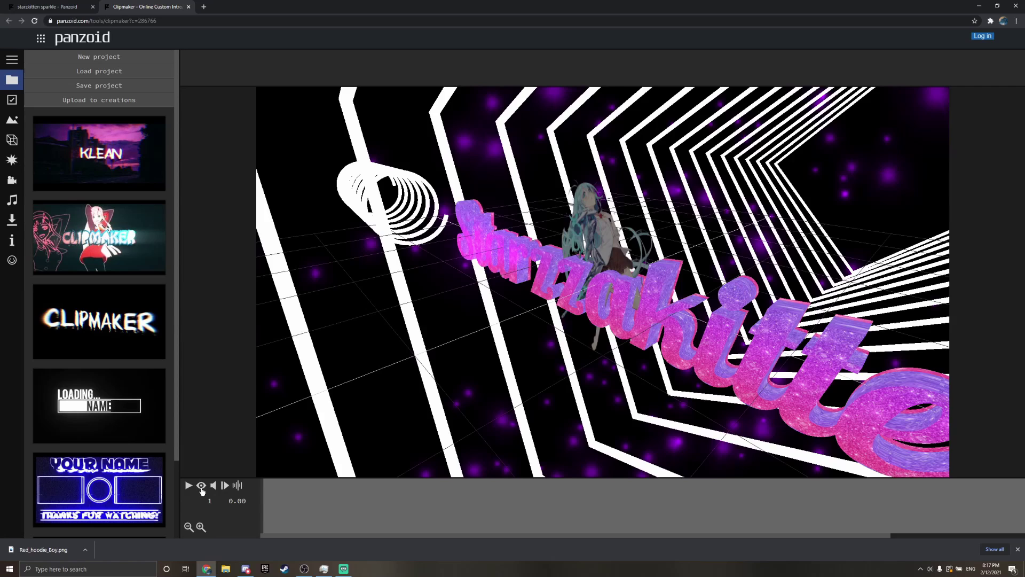
Play the starzkitten sparkle intro in camera view and stop it near 1.10 seconds
{"action": "left_click", "coordinate": [202, 486]}
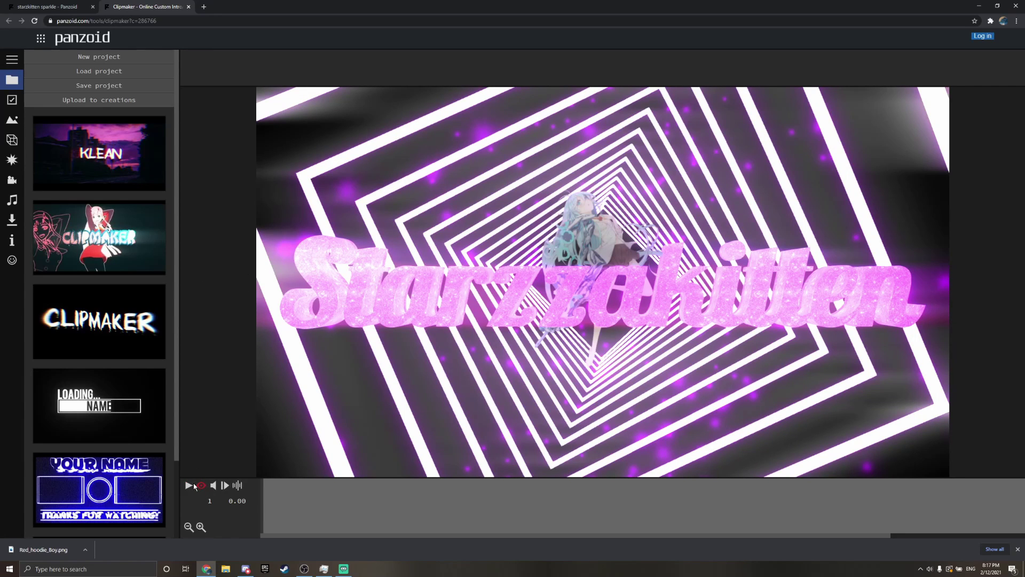
{"action": "left_click", "coordinate": [189, 487]}
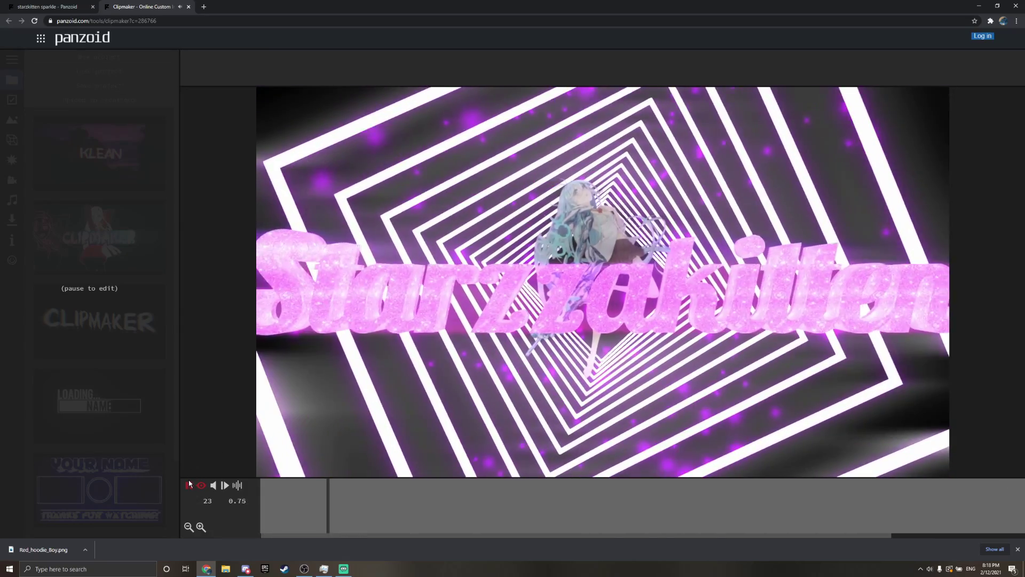
{"action": "left_click", "coordinate": [189, 485]}
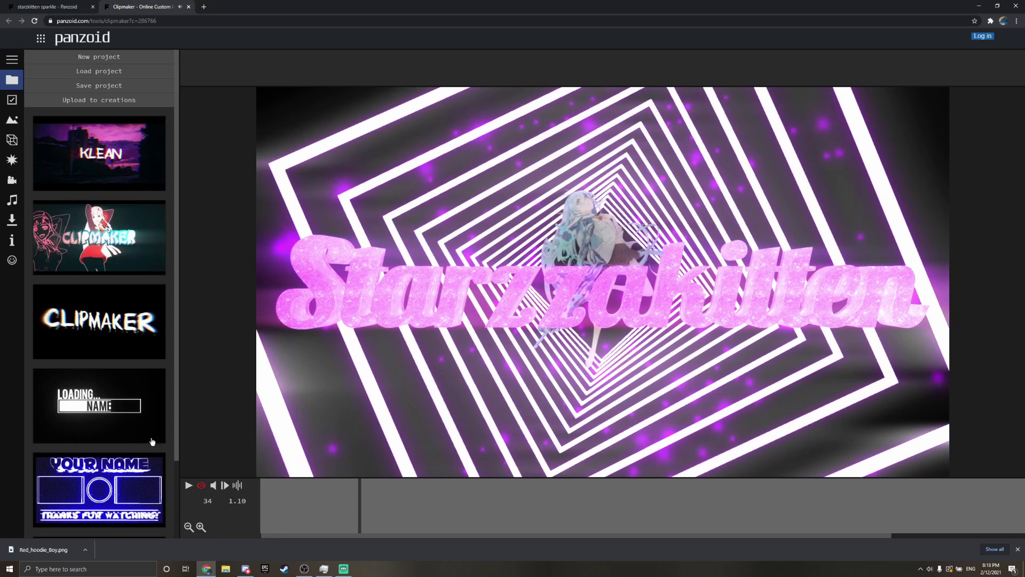
{"action": "scroll", "coordinate": [117, 411], "scroll_direction": "down", "scroll_amount": 3}
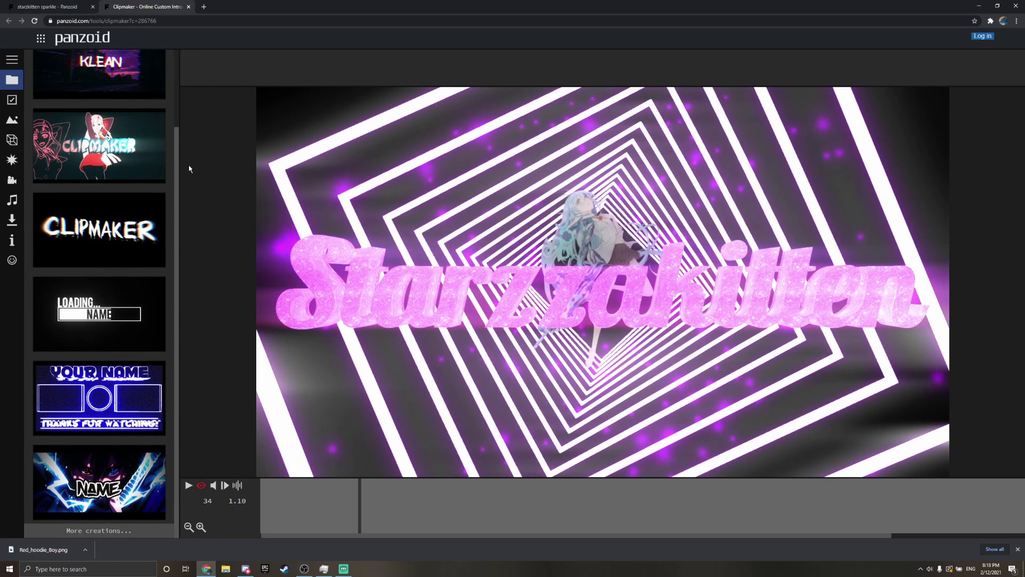
{"action": "scroll", "coordinate": [91, 258], "scroll_direction": "up", "scroll_amount": 3}
{"action": "scroll", "coordinate": [101, 176], "scroll_direction": "down", "scroll_amount": 3}
Open and pause the Subscribe Green Screen Template, then load a NAME intro template
{"action": "left_click", "coordinate": [93, 531]}
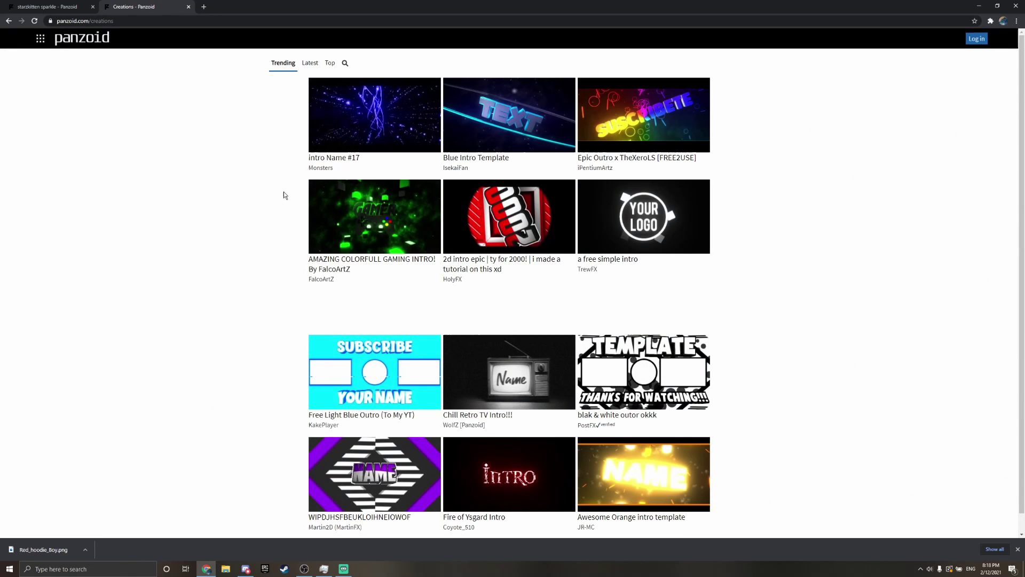
{"action": "scroll", "coordinate": [531, 245], "scroll_direction": "down", "scroll_amount": 5}
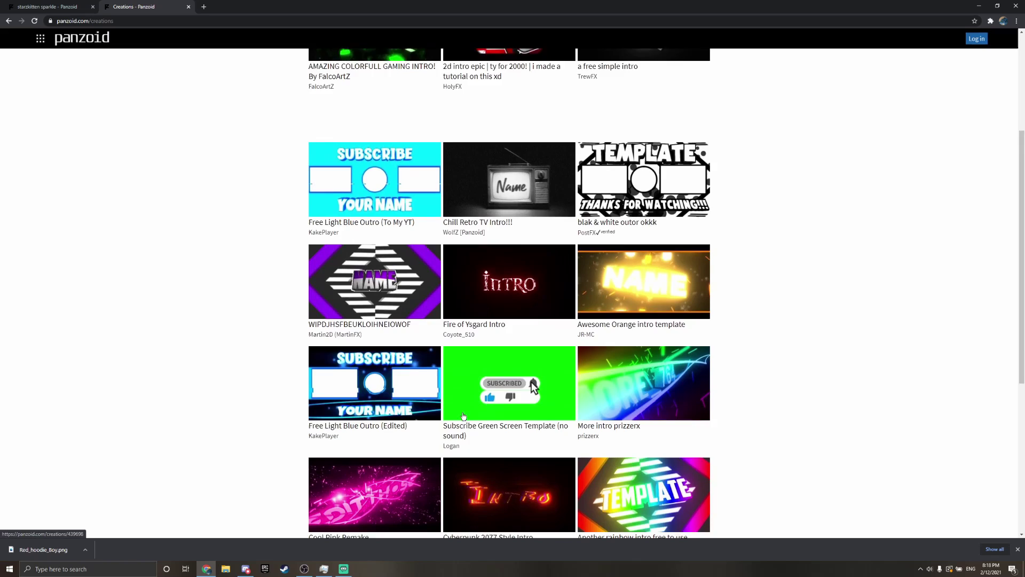
{"action": "scroll", "coordinate": [343, 383], "scroll_direction": "down", "scroll_amount": 4}
{"action": "scroll", "coordinate": [483, 174], "scroll_direction": "up", "scroll_amount": 2}
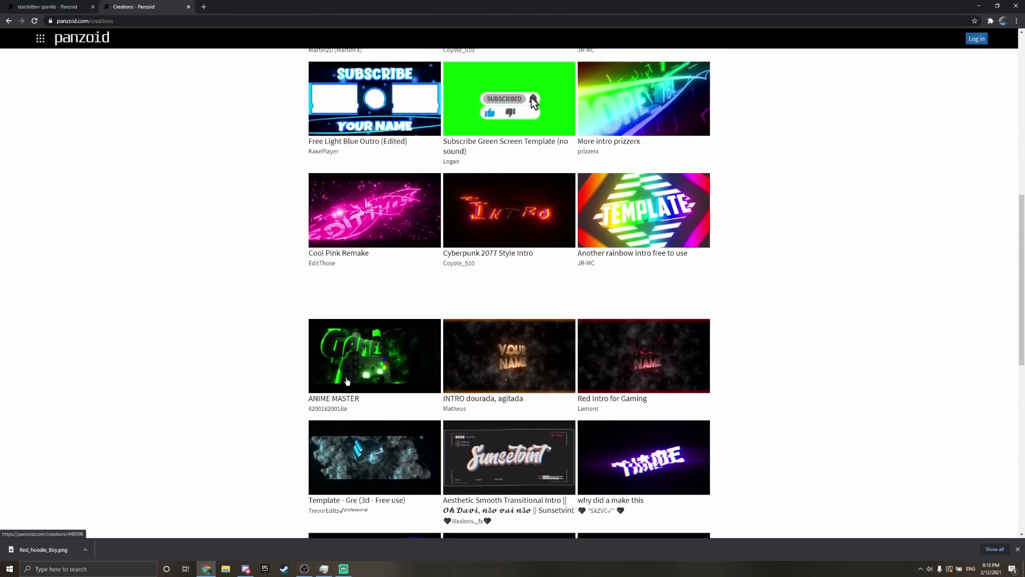
{"action": "left_click", "coordinate": [484, 174]}
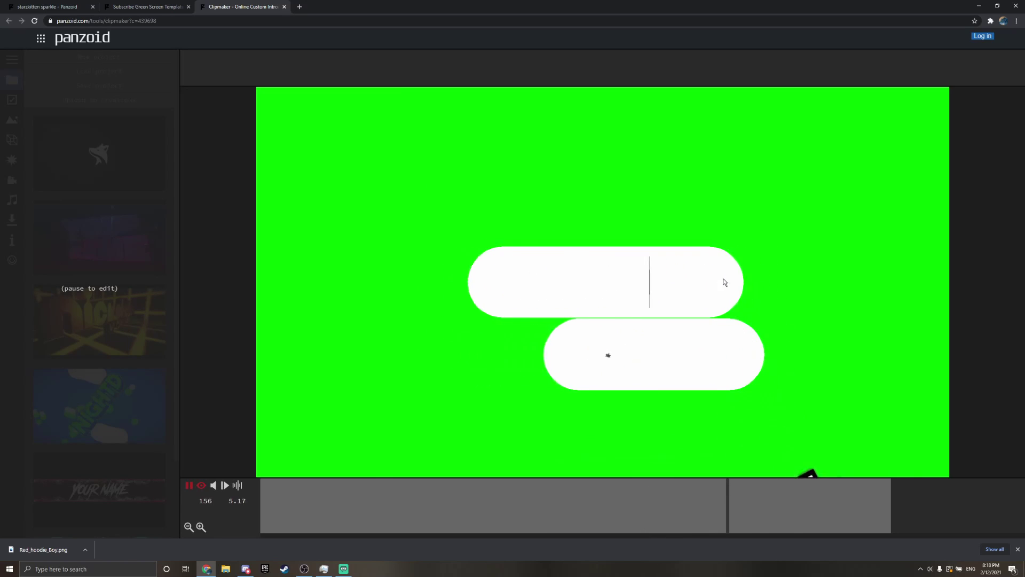
{"action": "left_click", "coordinate": [189, 486]}
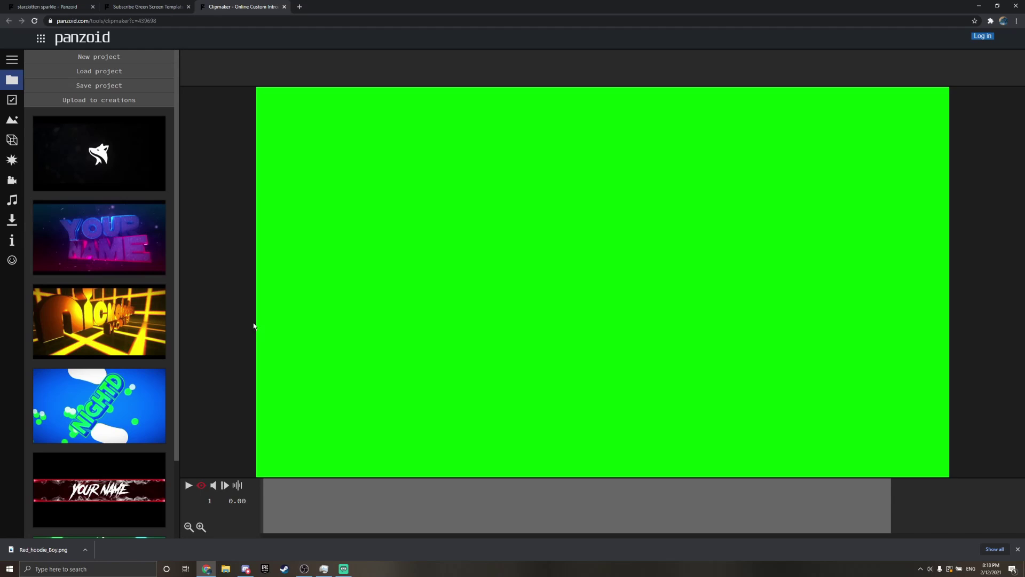
{"action": "left_click", "coordinate": [104, 238]}
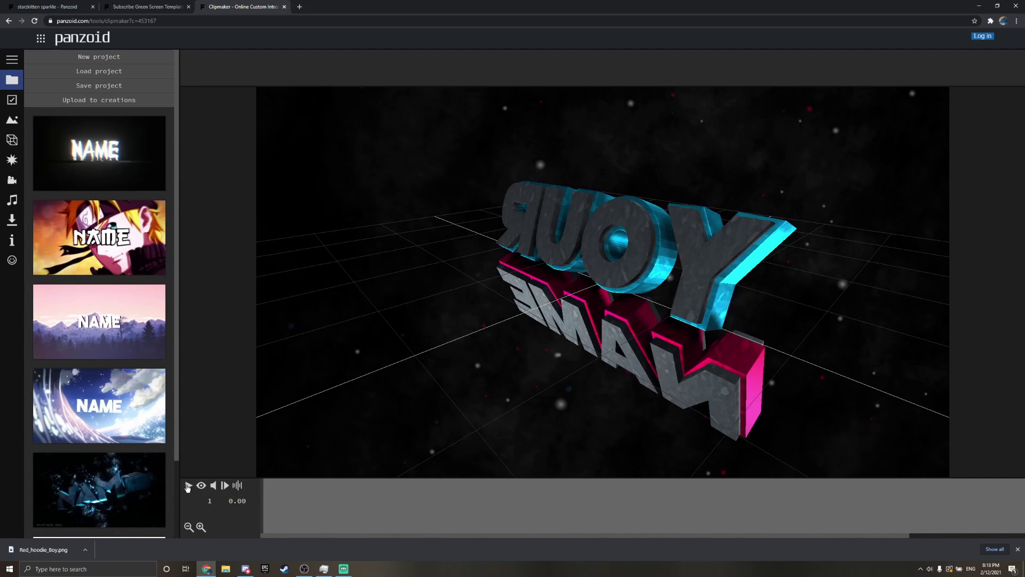
Play the neon 'YOUR NAME' intro, pause it, and scrub back to an earlier moment
{"action": "left_click", "coordinate": [189, 486]}
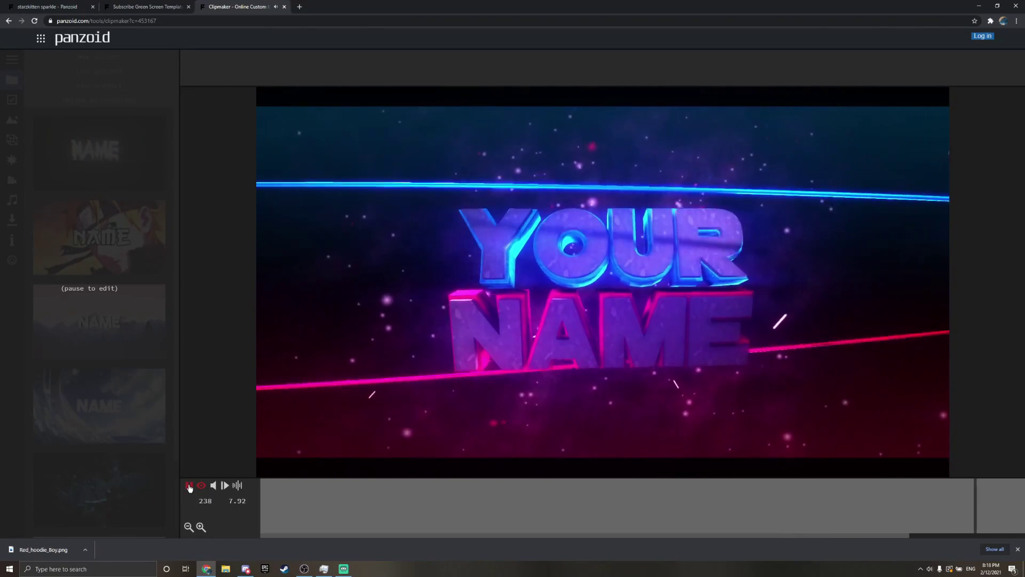
{"action": "left_click", "coordinate": [189, 486]}
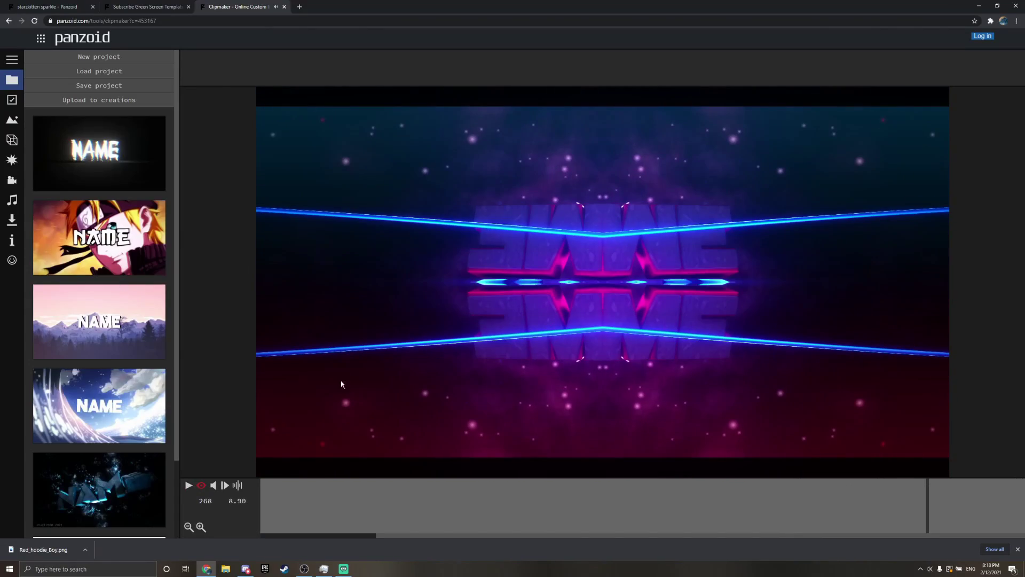
{"action": "left_click_drag", "start_coordinate": [886, 522], "coordinate": [264, 513]}
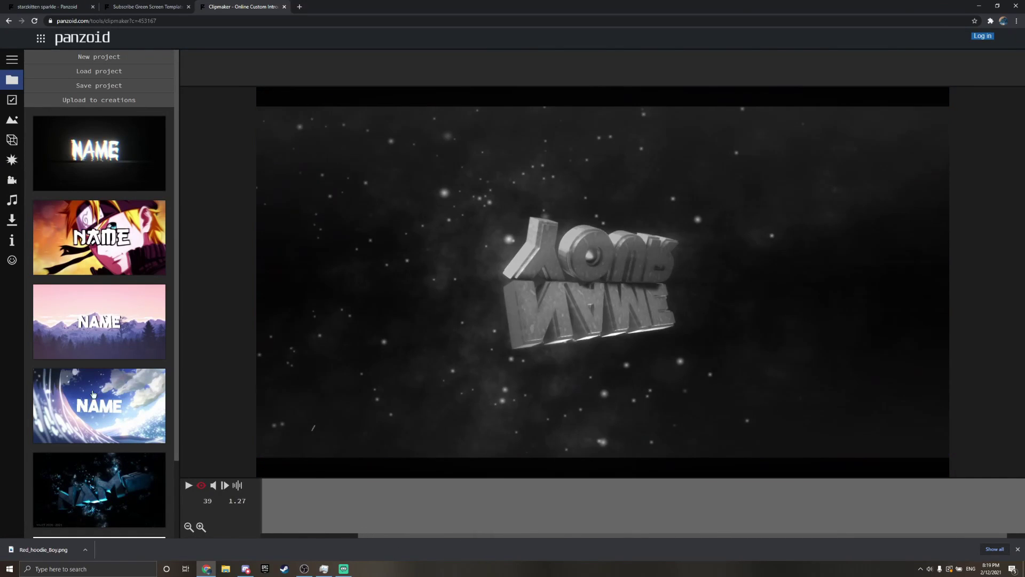
Browse the sidebar sections and open the Objects list of scene objects
{"action": "left_click", "coordinate": [13, 219]}
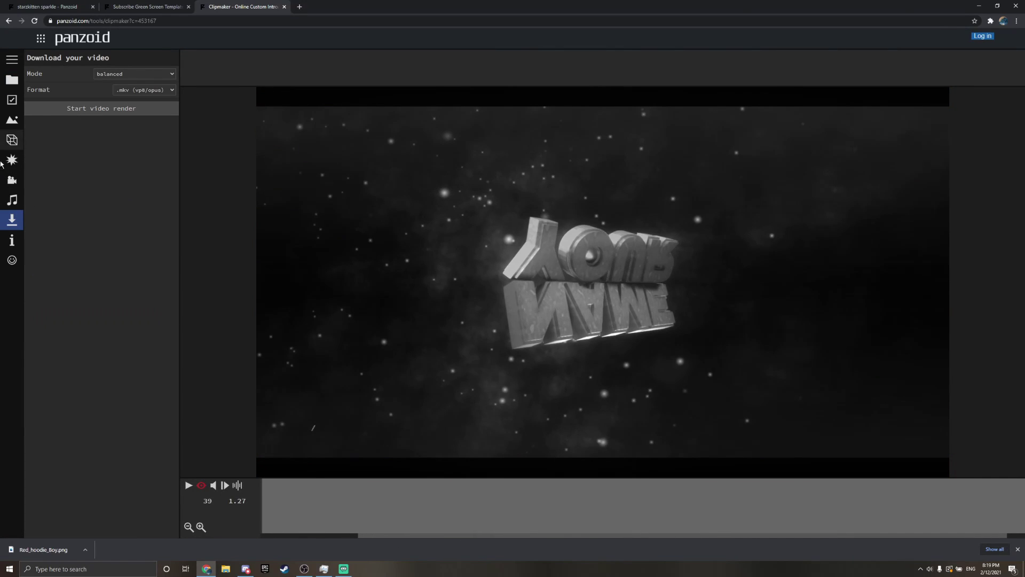
{"action": "left_click", "coordinate": [10, 62]}
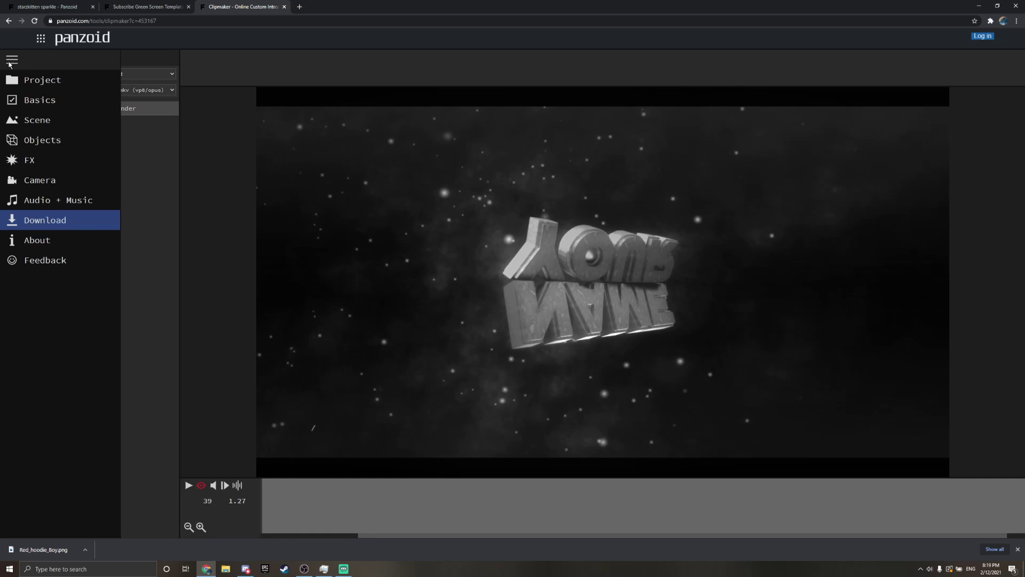
{"action": "left_click", "coordinate": [10, 59]}
{"action": "left_click", "coordinate": [10, 59]}
{"action": "left_click", "coordinate": [24, 140]}
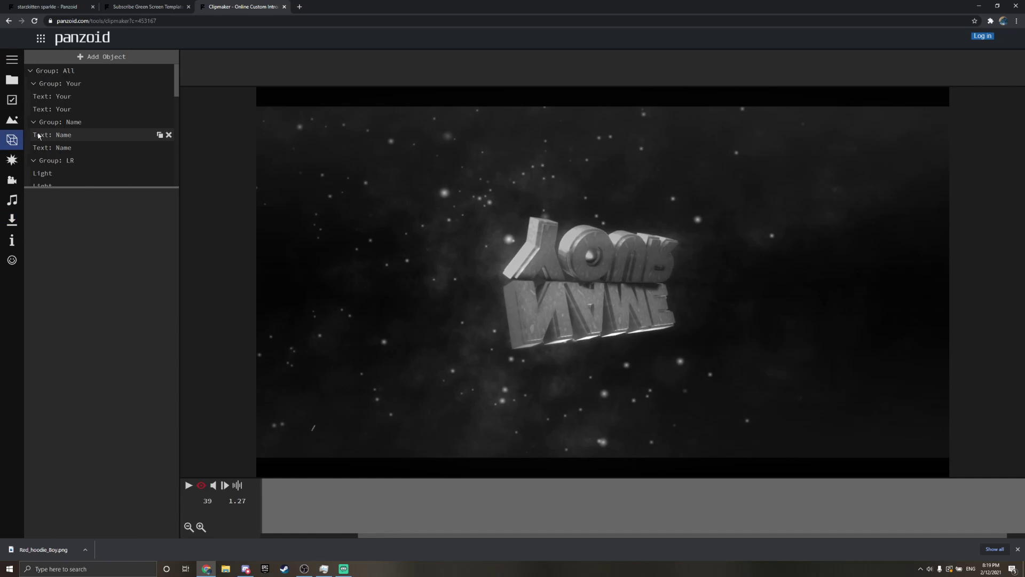
Retype both 'Your' text layers as 'Stinky Dingus'
{"action": "left_click", "coordinate": [84, 99]}
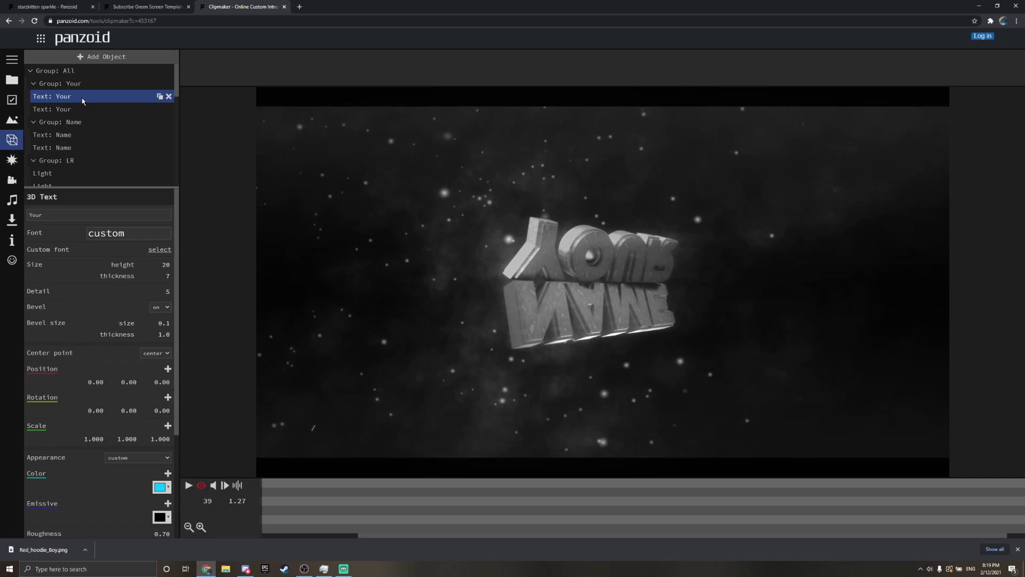
{"action": "double_click", "coordinate": [60, 214]}
{"action": "type", "text": "Stinky Dingus"}
{"action": "key", "text": "Return"}
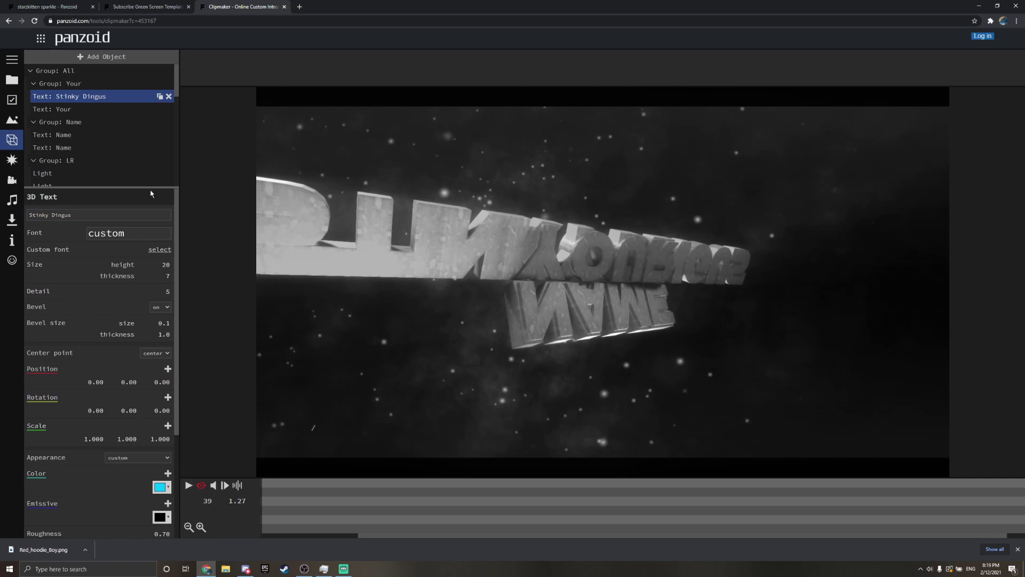
{"action": "left_click", "coordinate": [72, 110]}
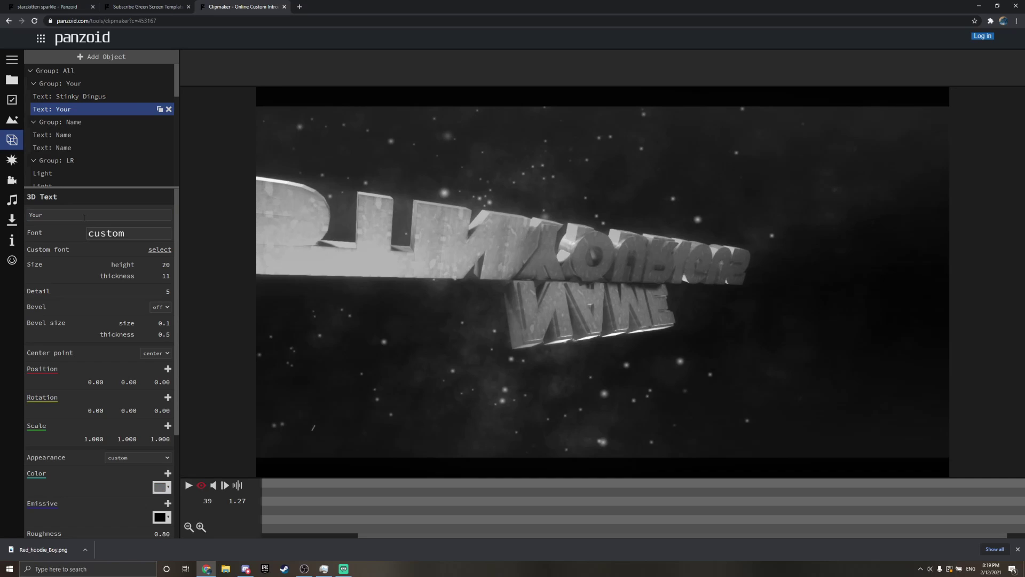
{"action": "double_click", "coordinate": [43, 216]}
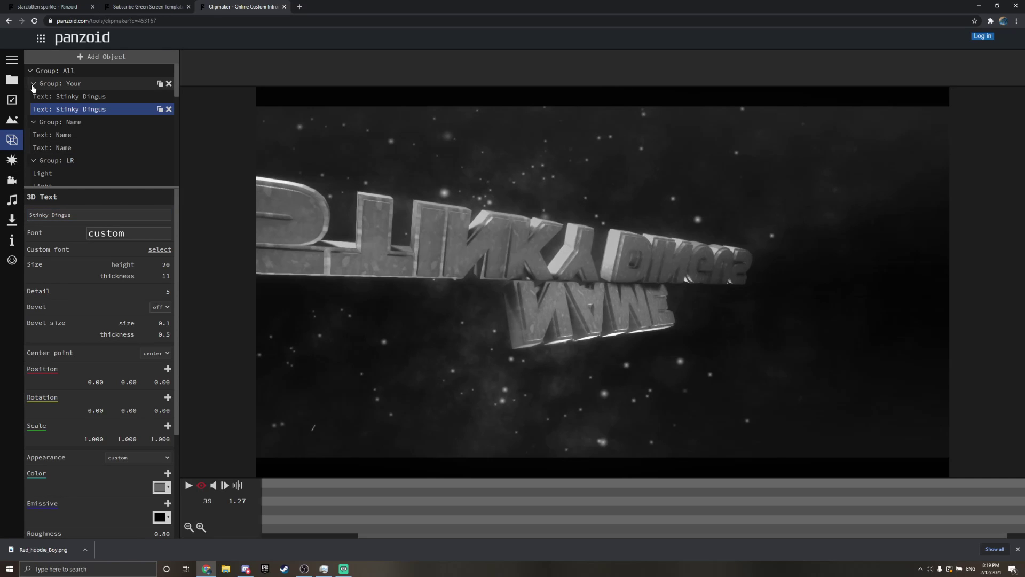
Replace the text of both 'Name' layers with 'Dingus'
{"action": "left_click", "coordinate": [68, 136]}
{"action": "left_click", "coordinate": [59, 122]}
{"action": "left_click", "coordinate": [60, 135]}
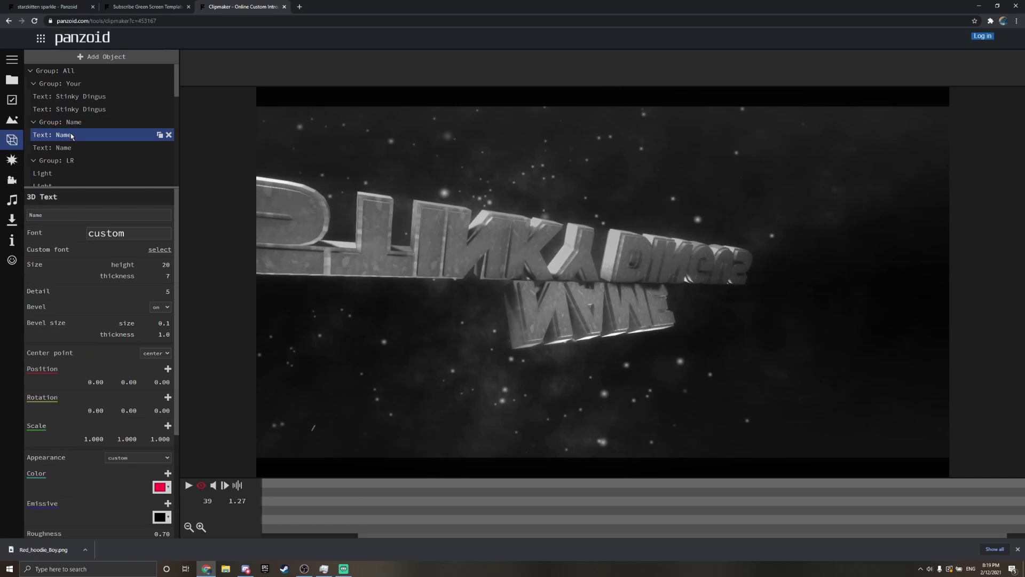
{"action": "double_click", "coordinate": [52, 214]}
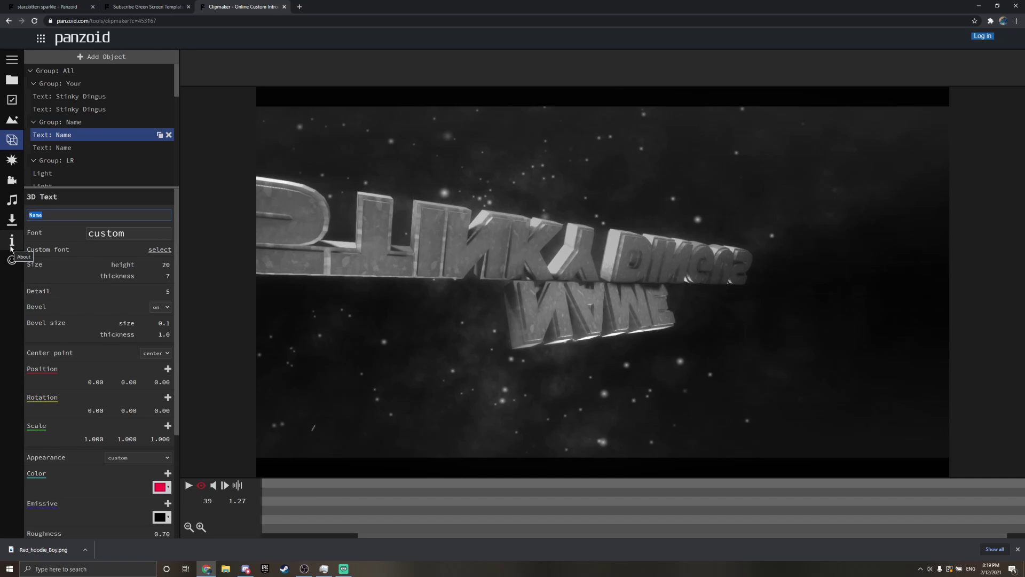
{"action": "key", "text": "BackSpace"}
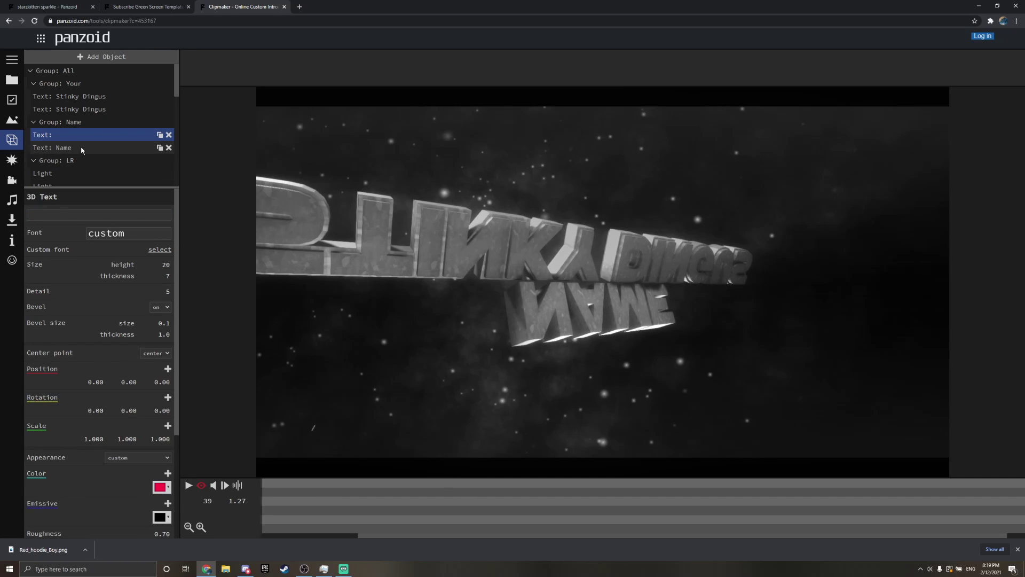
{"action": "left_click", "coordinate": [82, 148]}
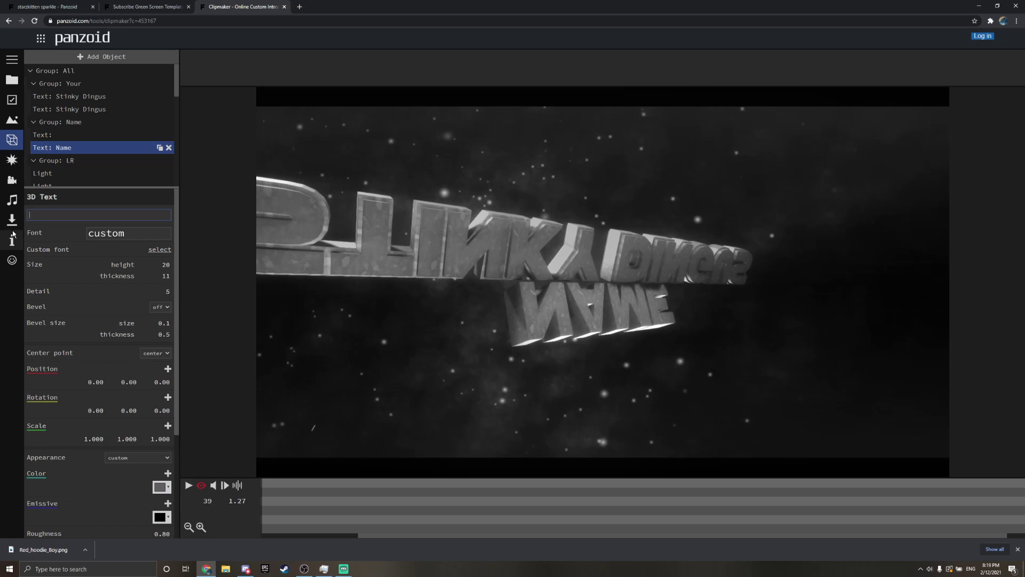
{"action": "left_click", "coordinate": [62, 139]}
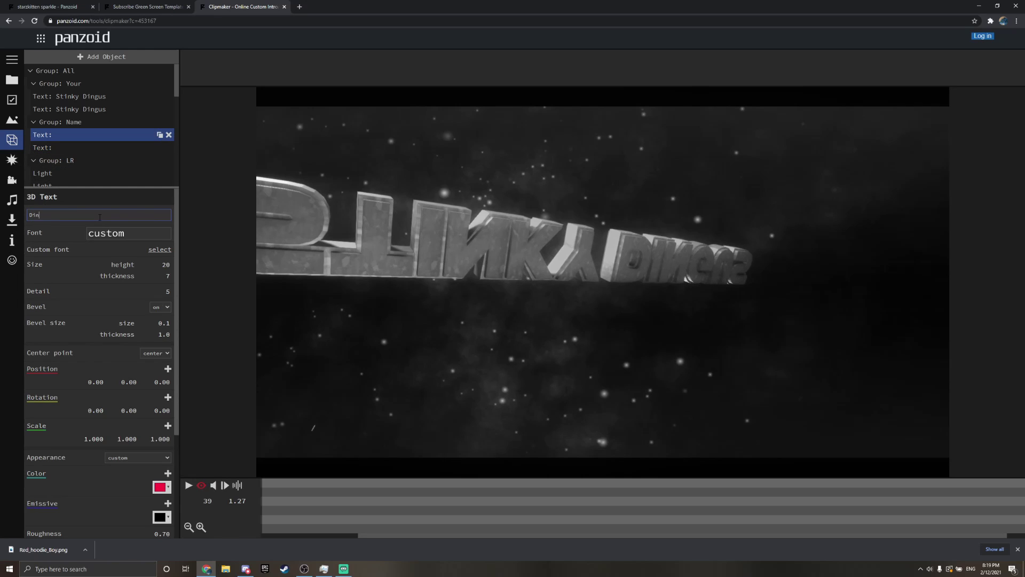
{"action": "left_click", "coordinate": [72, 148]}
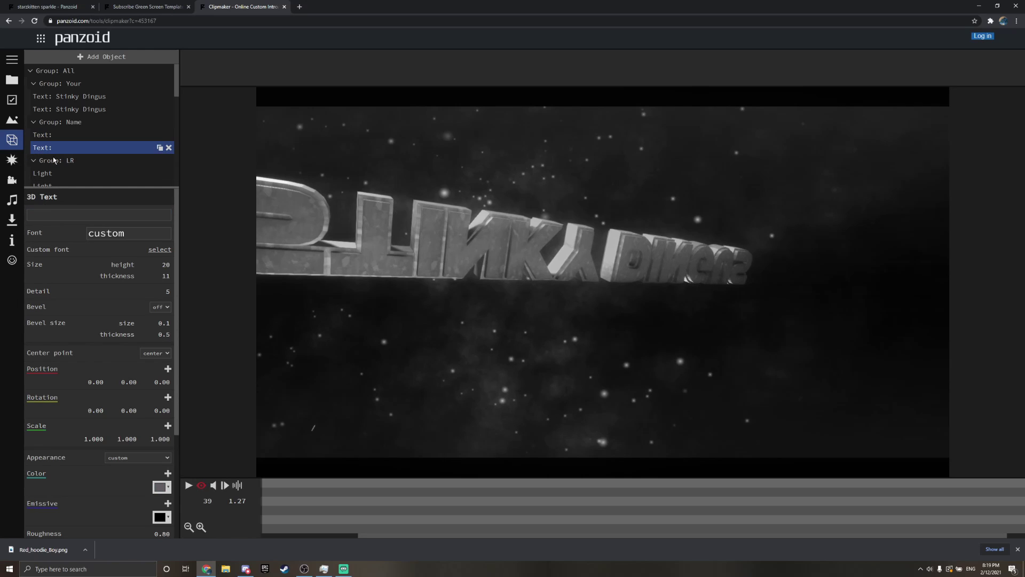
{"action": "left_click", "coordinate": [72, 137]}
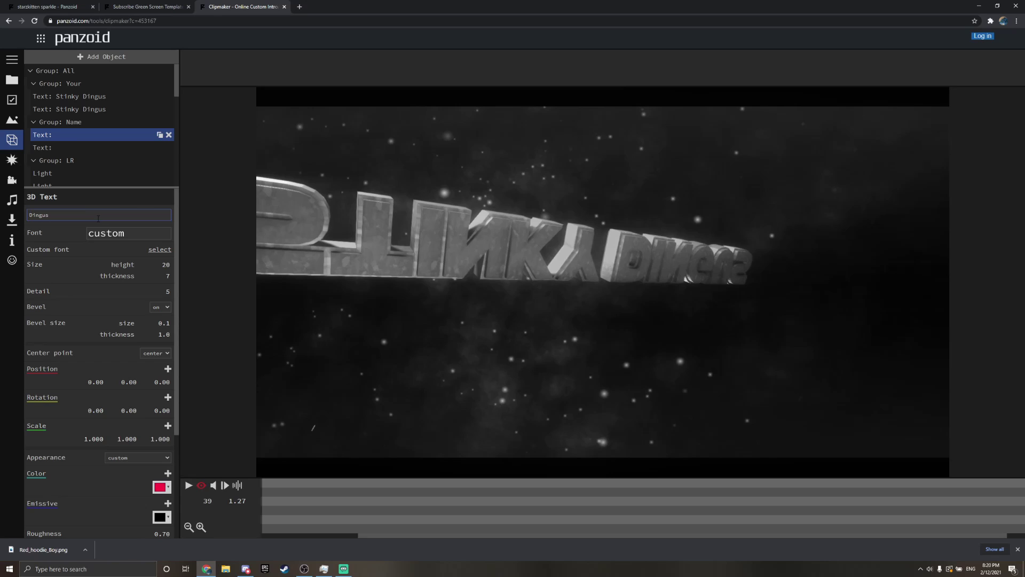
{"action": "key", "text": "Return"}
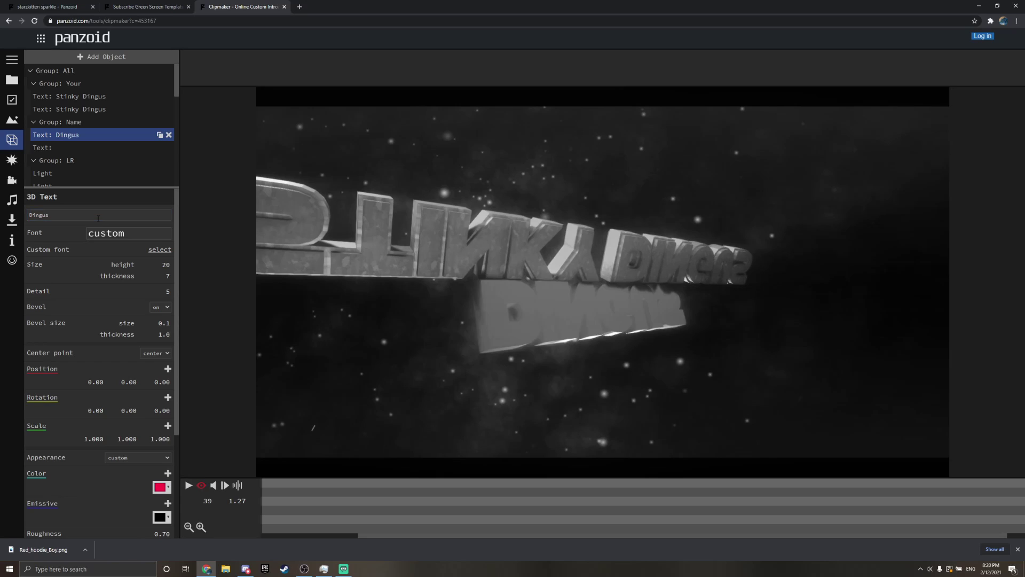
{"action": "left_click", "coordinate": [70, 150]}
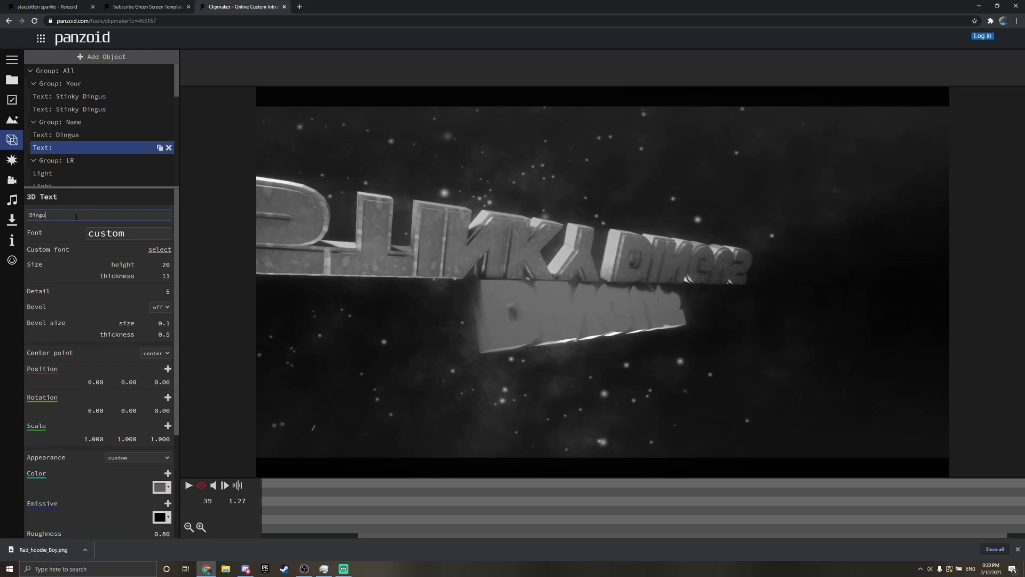
{"action": "key", "text": "Return"}
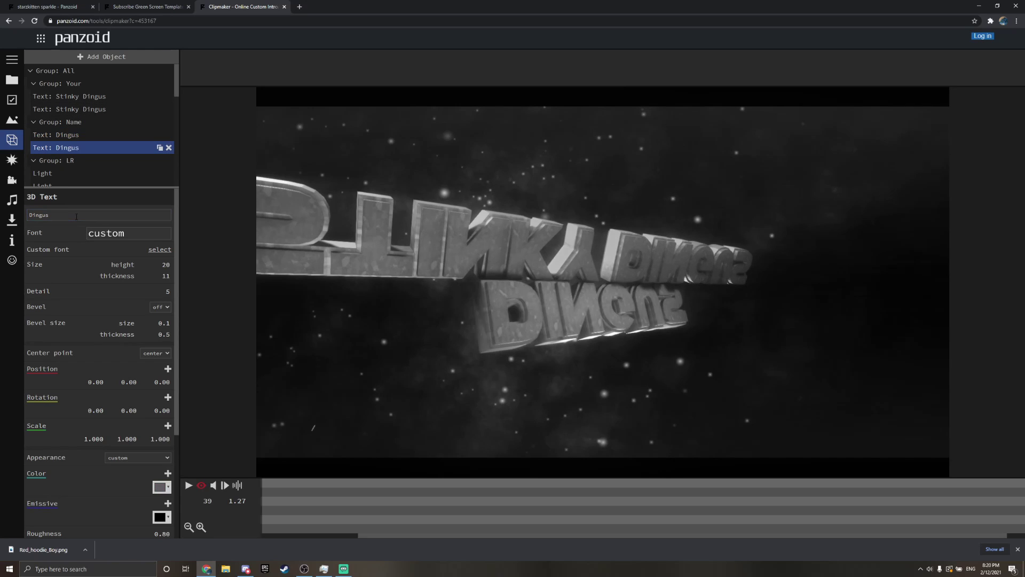
Delete 'Dingus' from both top text layers so they read just 'Stinky'
{"action": "left_click", "coordinate": [75, 96]}
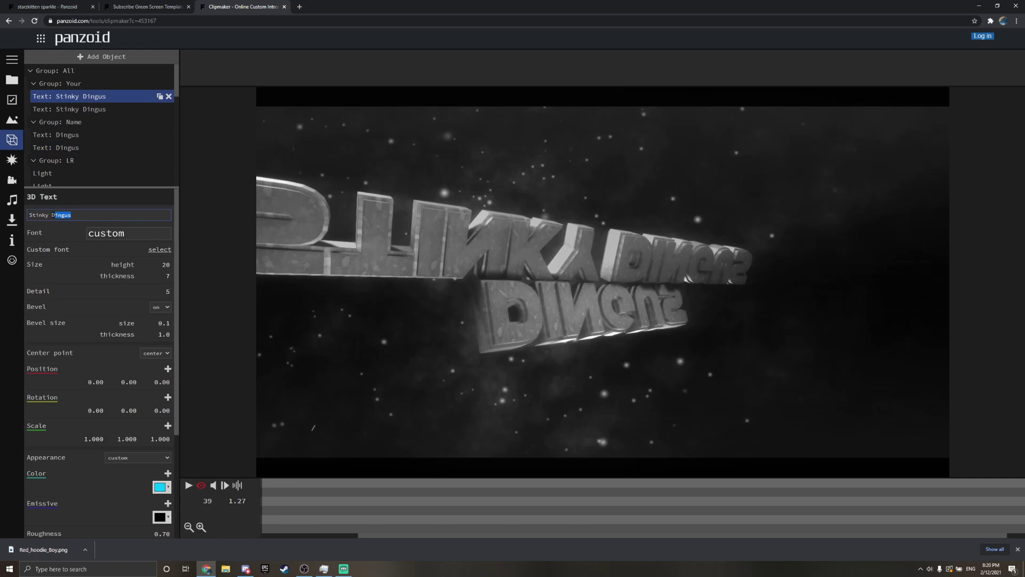
{"action": "key", "text": "BackSpace"}
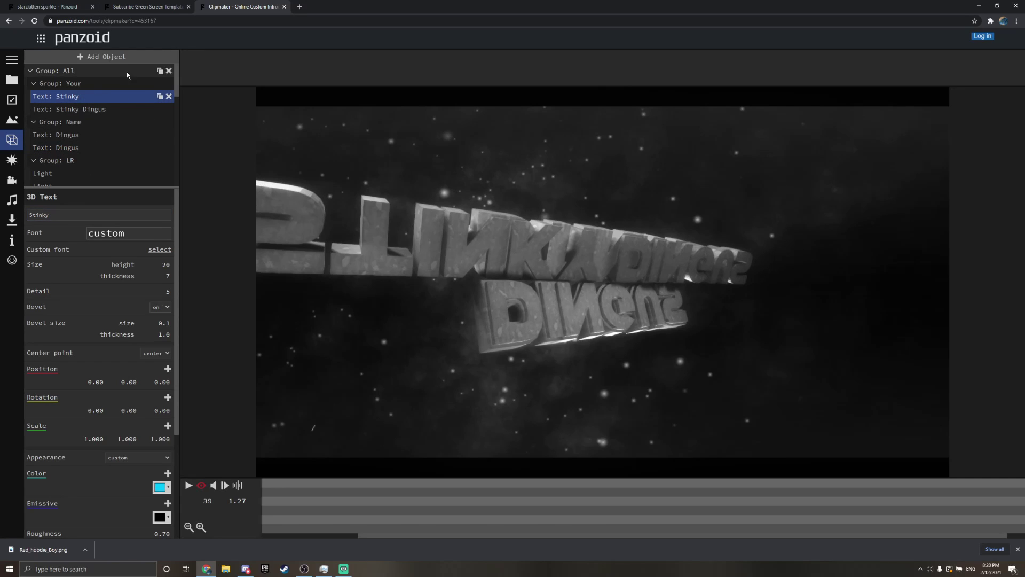
{"action": "left_click", "coordinate": [74, 109]}
{"action": "left_click_drag", "start_coordinate": [74, 215], "coordinate": [54, 225]}
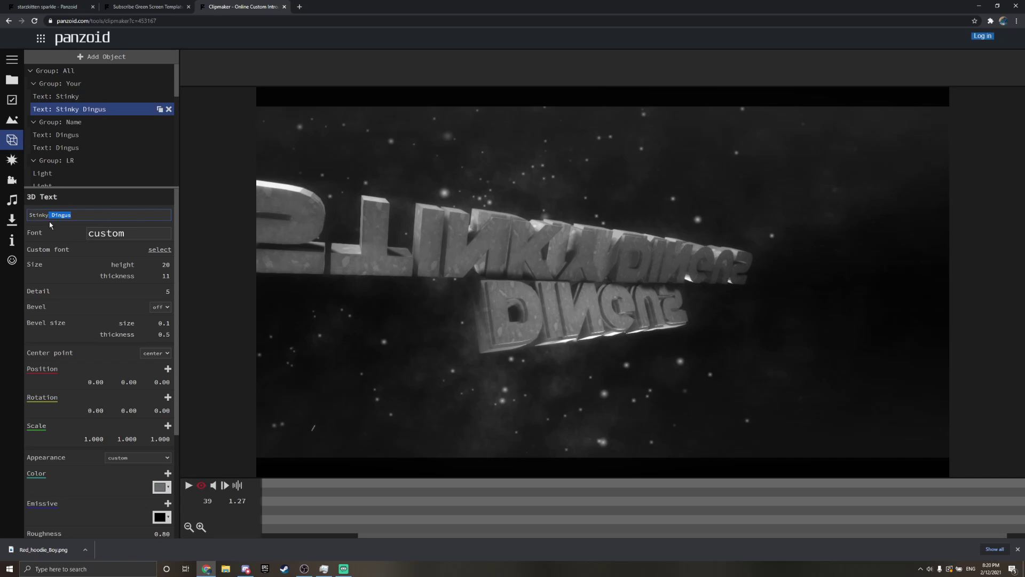
{"action": "key", "text": "BackSpace"}
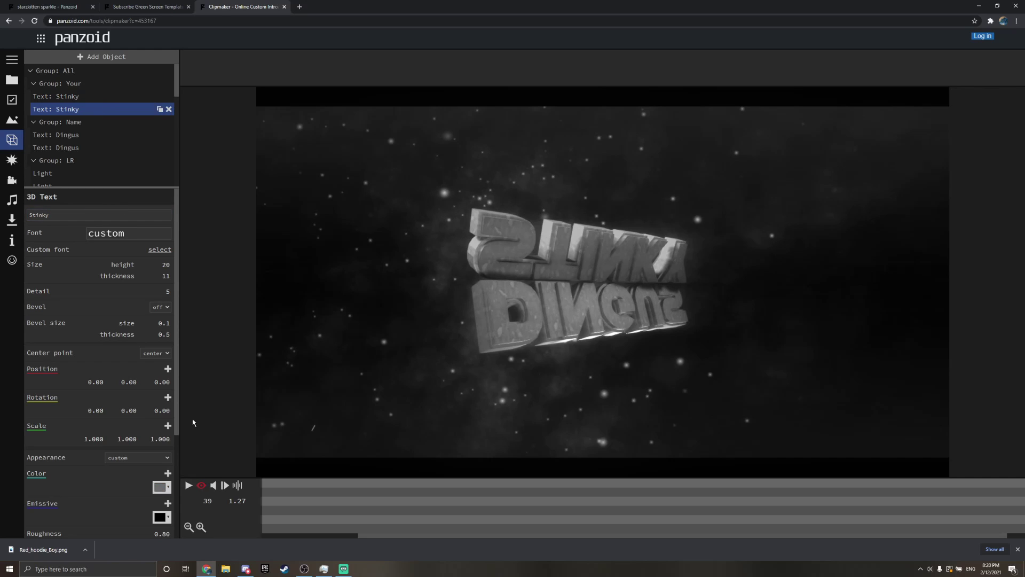
Rewind and play the intro, pausing at 7.27 seconds on the glowing Stinky Dingus title
{"action": "left_click_drag", "start_coordinate": [629, 541], "coordinate": [305, 551]}
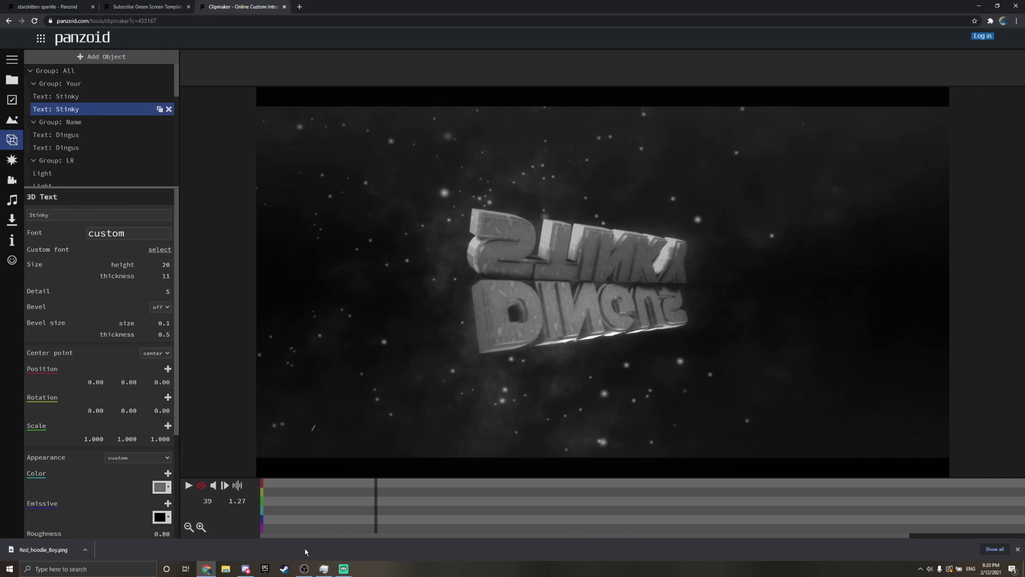
{"action": "left_click", "coordinate": [263, 501]}
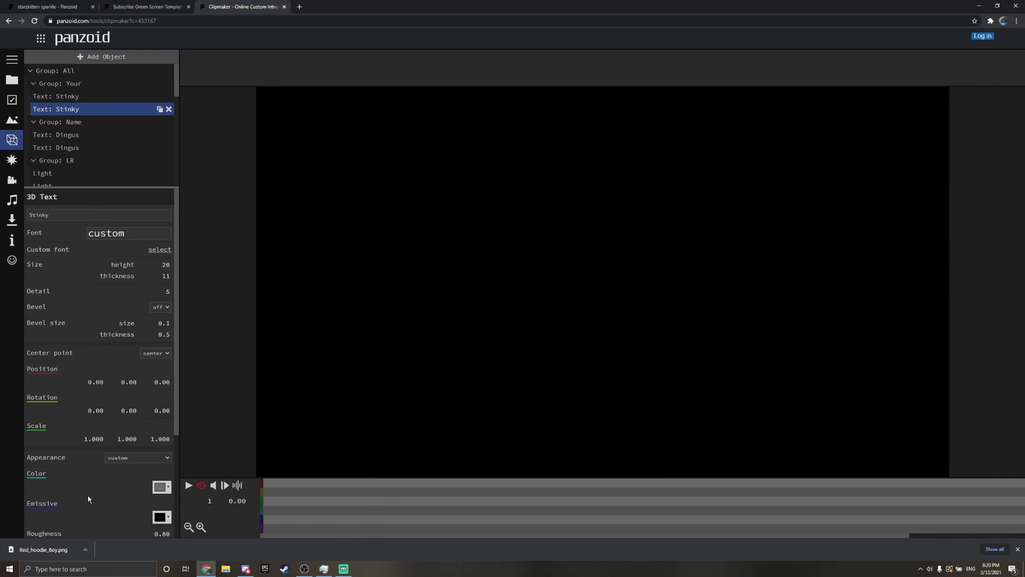
{"action": "left_click", "coordinate": [188, 486]}
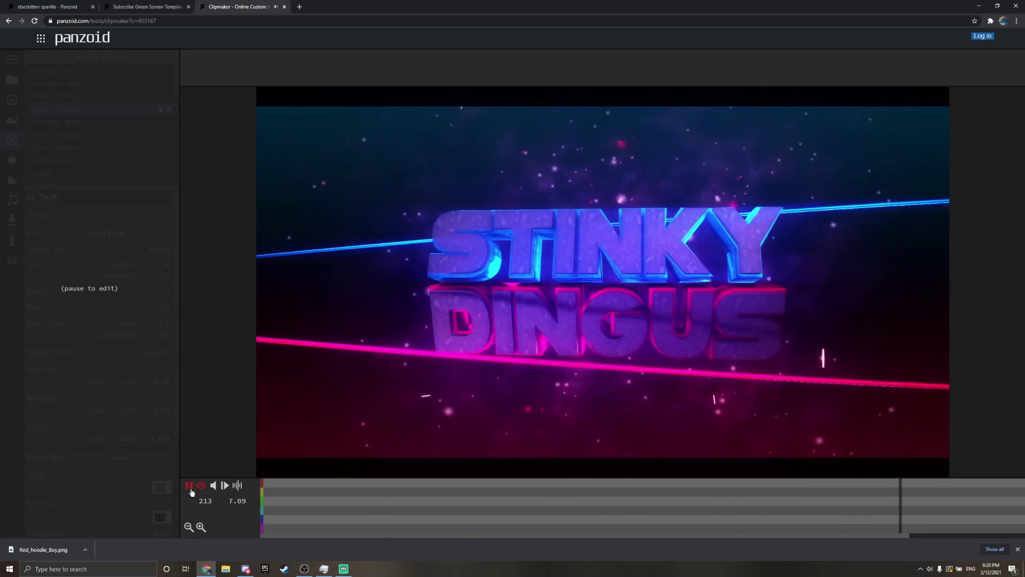
{"action": "left_click", "coordinate": [188, 485]}
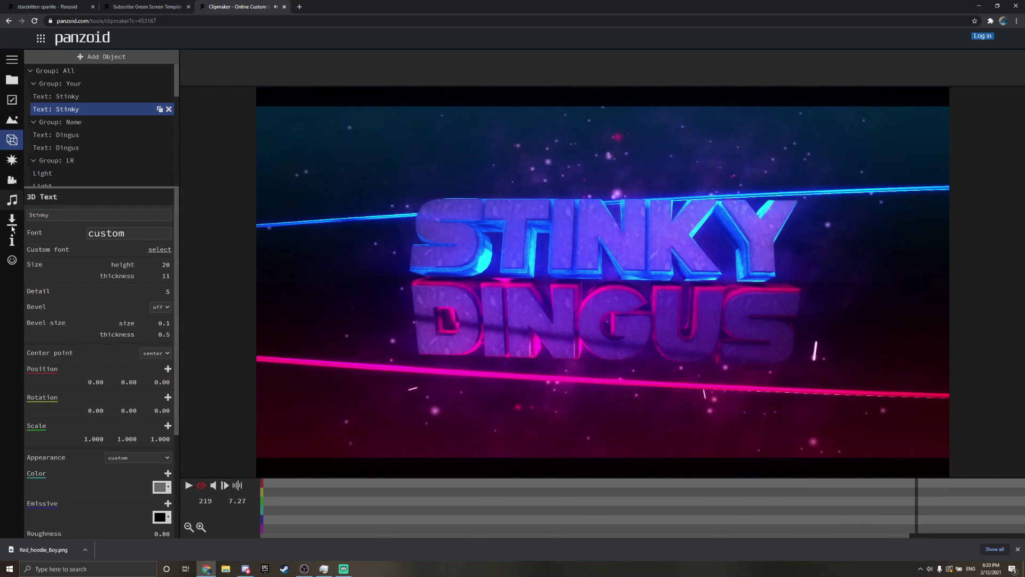
Select the first Shape: Wire layer under Group: Splines
{"action": "scroll", "coordinate": [105, 140], "scroll_direction": "down", "scroll_amount": 1}
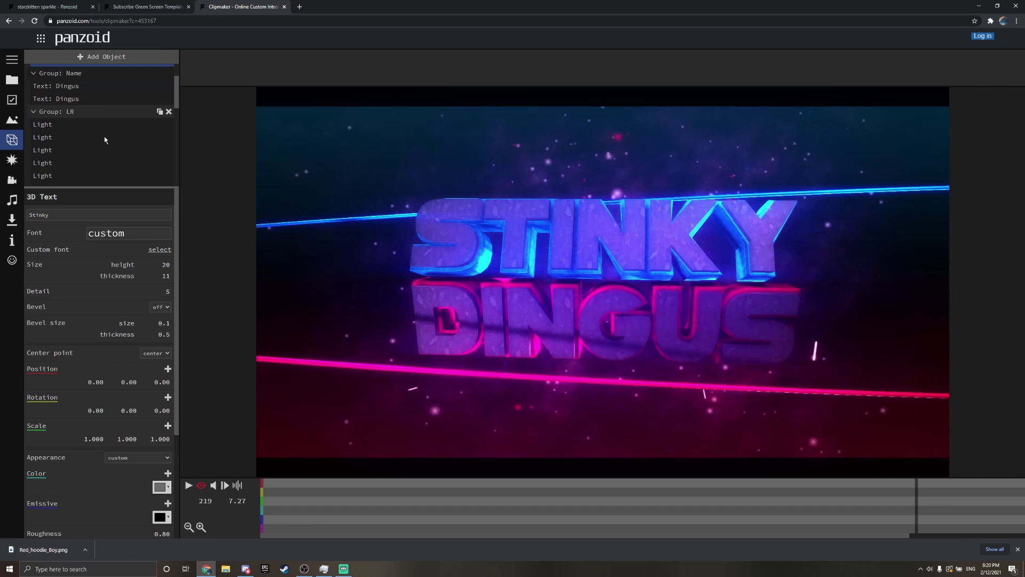
{"action": "scroll", "coordinate": [105, 140], "scroll_direction": "down", "scroll_amount": 1}
{"action": "left_click", "coordinate": [51, 94]}
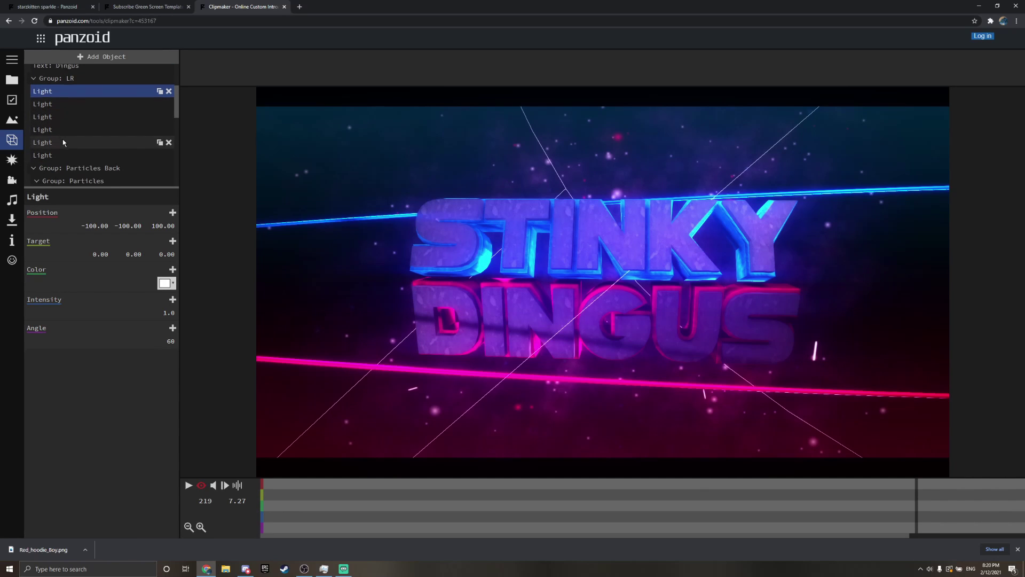
{"action": "scroll", "coordinate": [52, 98], "scroll_direction": "down", "scroll_amount": 2}
{"action": "scroll", "coordinate": [59, 123], "scroll_direction": "up", "scroll_amount": 3}
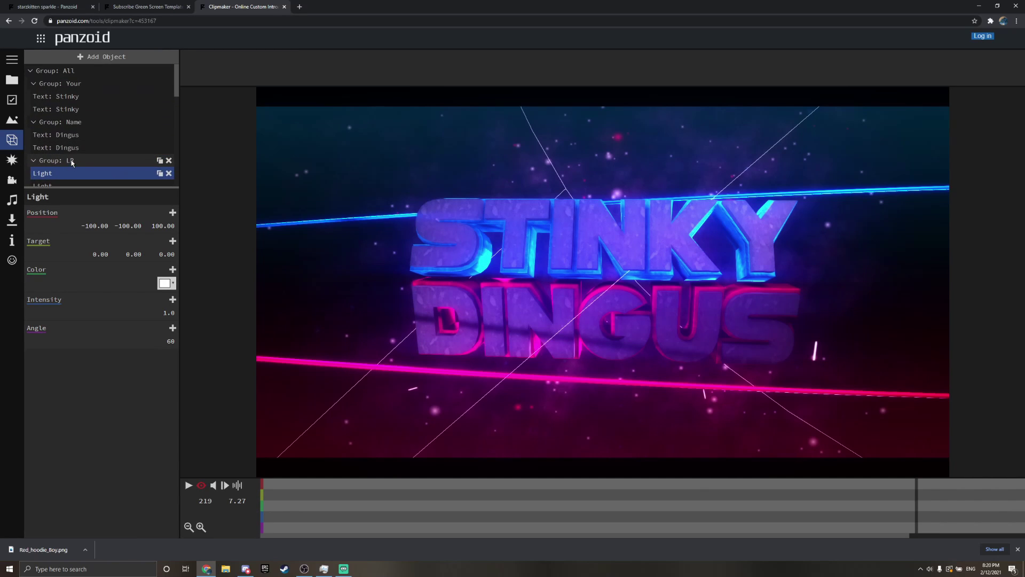
{"action": "left_click", "coordinate": [69, 161]}
{"action": "scroll", "coordinate": [64, 154], "scroll_direction": "down", "scroll_amount": 6}
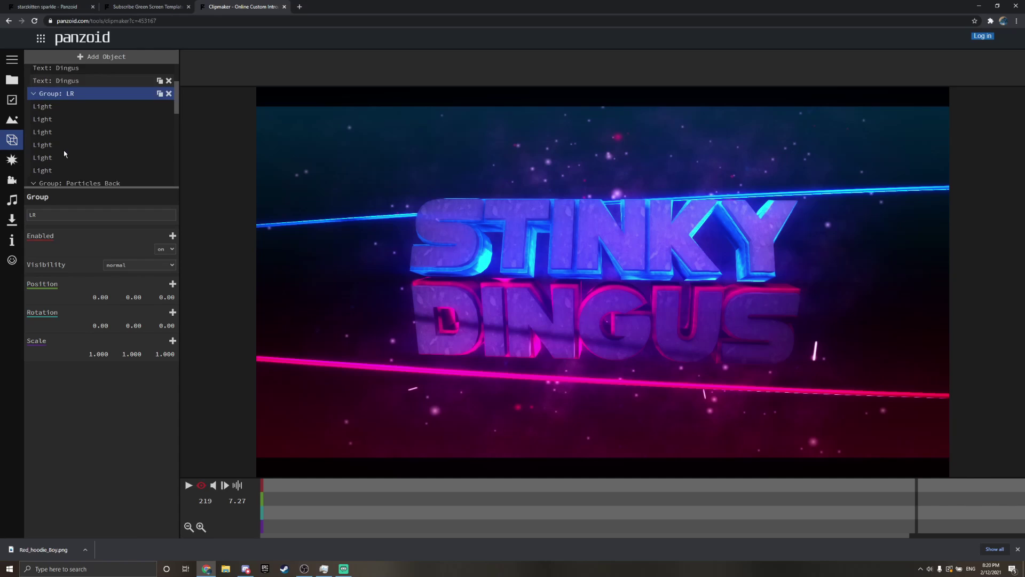
{"action": "scroll", "coordinate": [65, 153], "scroll_direction": "down", "scroll_amount": 5}
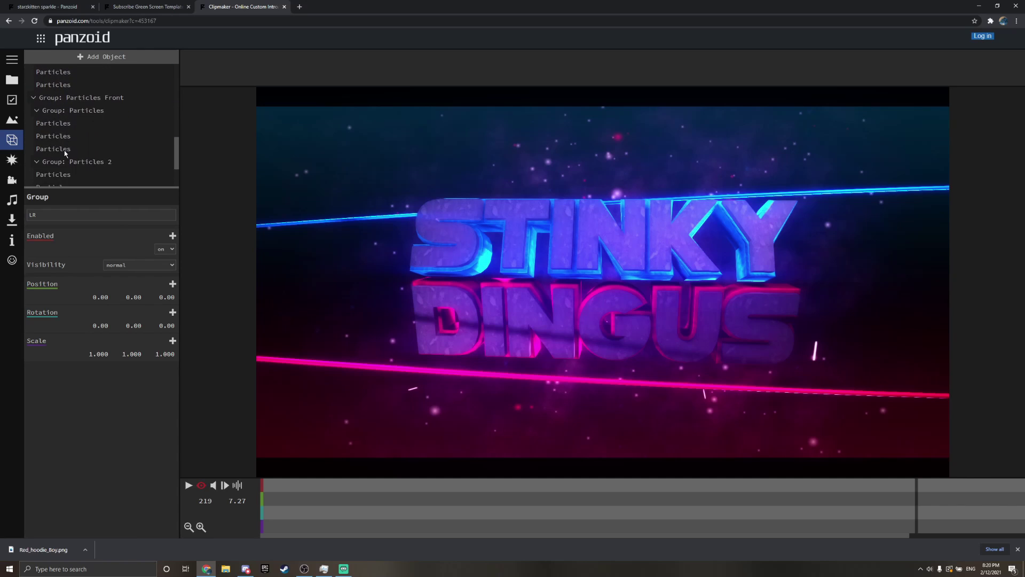
{"action": "left_click", "coordinate": [62, 167]}
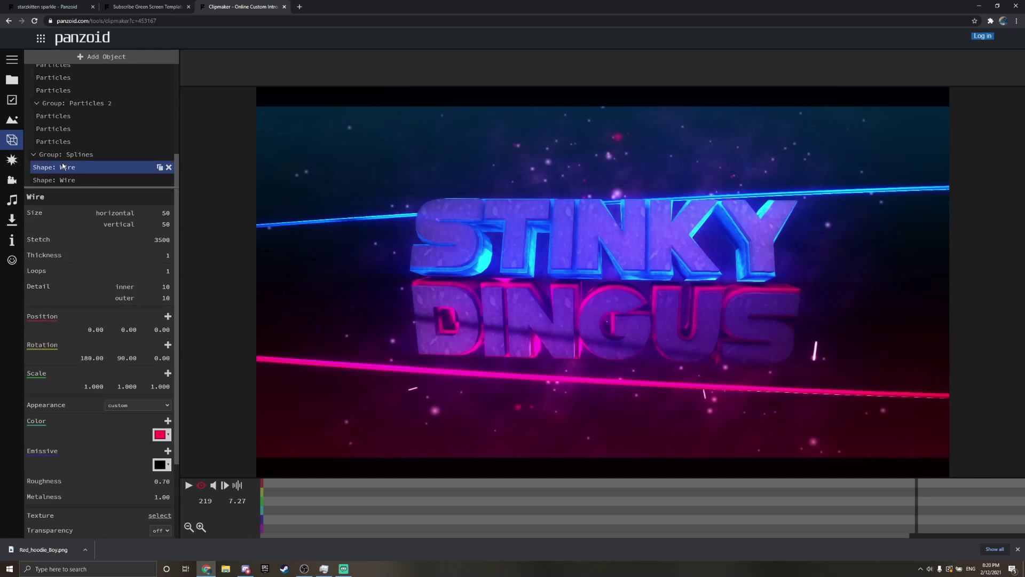
Animate the wire's Position with an easing curve and bring up the audio track settings
{"action": "left_click", "coordinate": [168, 317]}
{"action": "left_click", "coordinate": [148, 317]}
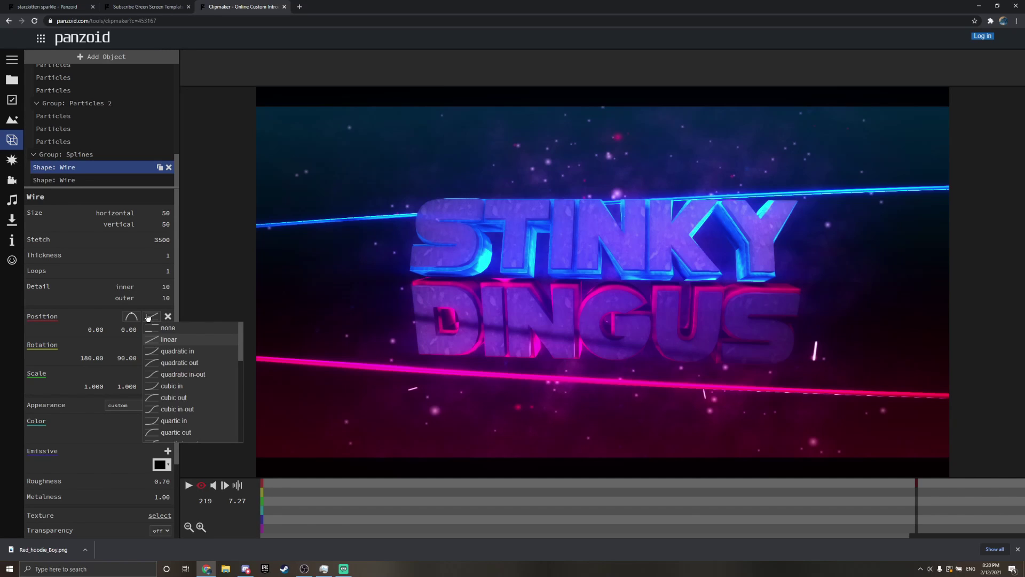
{"action": "scroll", "coordinate": [174, 399], "scroll_direction": "down", "scroll_amount": 3}
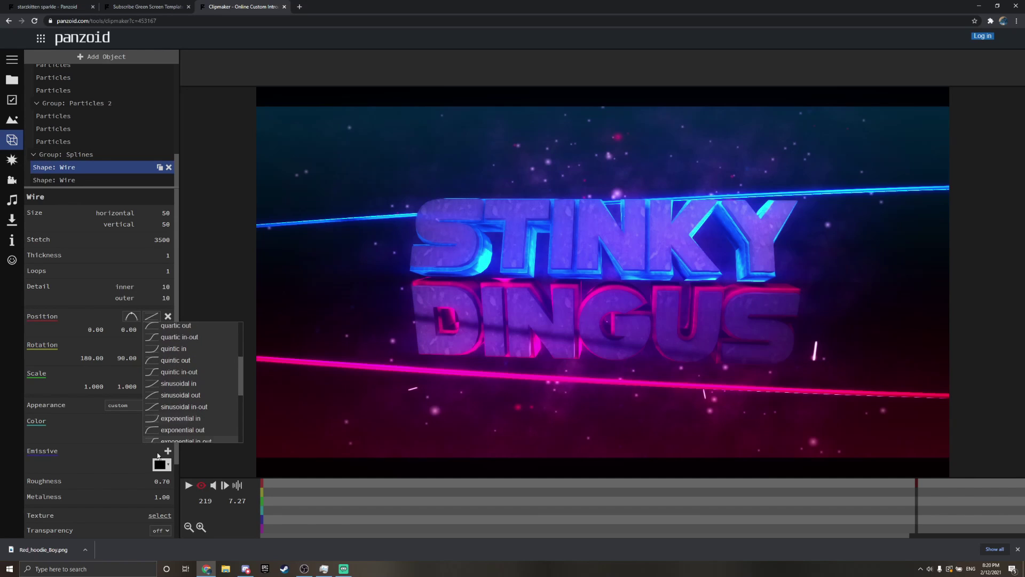
{"action": "scroll", "coordinate": [165, 416], "scroll_direction": "down", "scroll_amount": 1}
{"action": "left_click", "coordinate": [161, 423]}
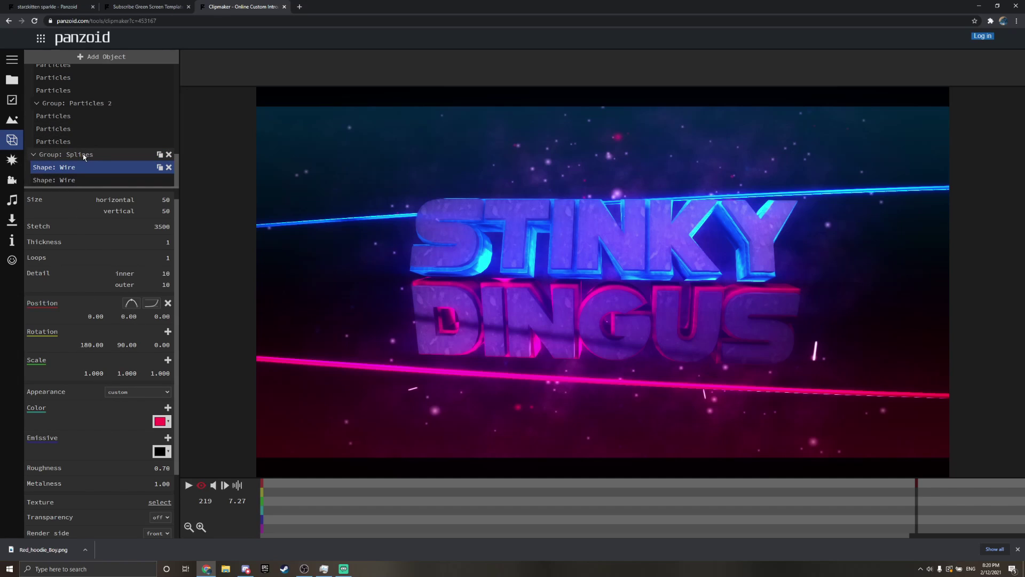
{"action": "scroll", "coordinate": [75, 166], "scroll_direction": "up", "scroll_amount": 5}
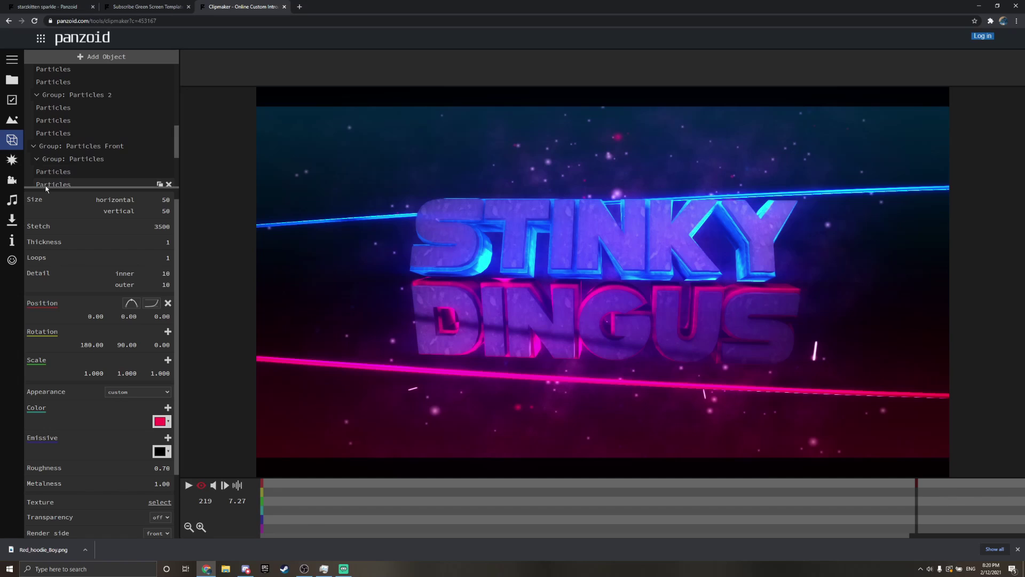
{"action": "left_click", "coordinate": [13, 201]}
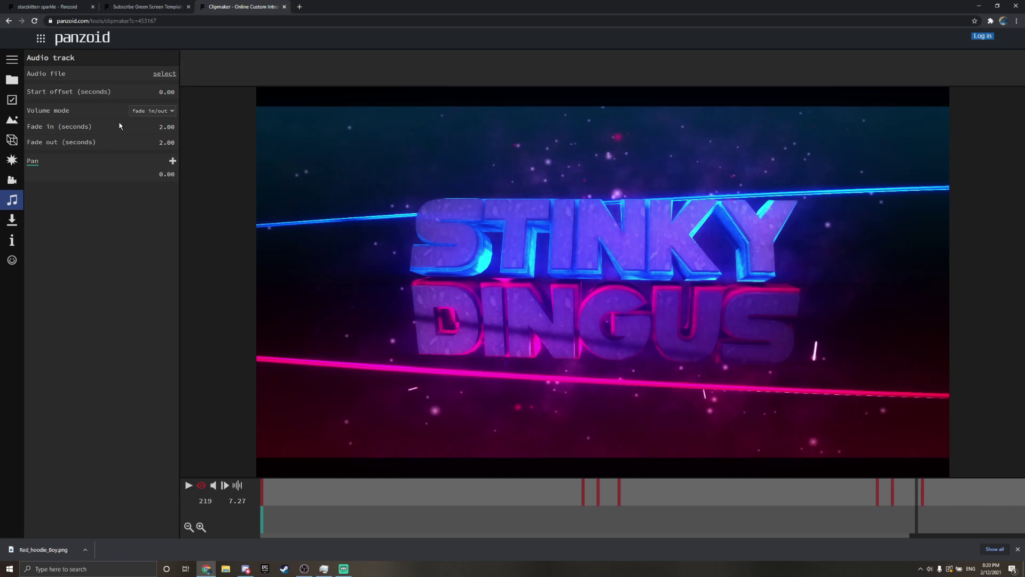
Keep audio volume mode at fade in/out, then render the intro and download the .mkv
{"action": "left_click", "coordinate": [146, 113]}
{"action": "left_click", "coordinate": [149, 114]}
{"action": "left_click", "coordinate": [13, 222]}
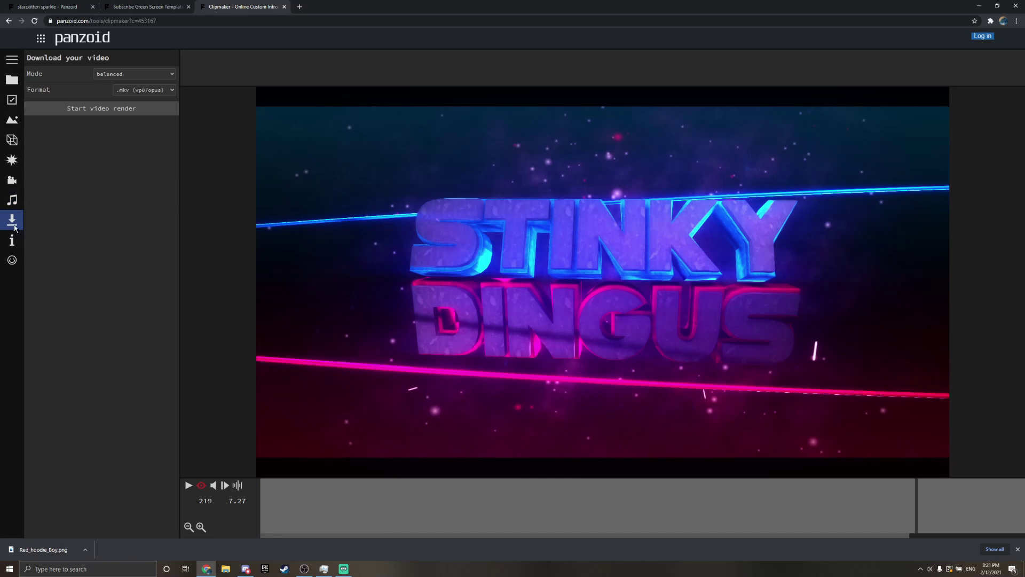
{"action": "left_click", "coordinate": [77, 109]}
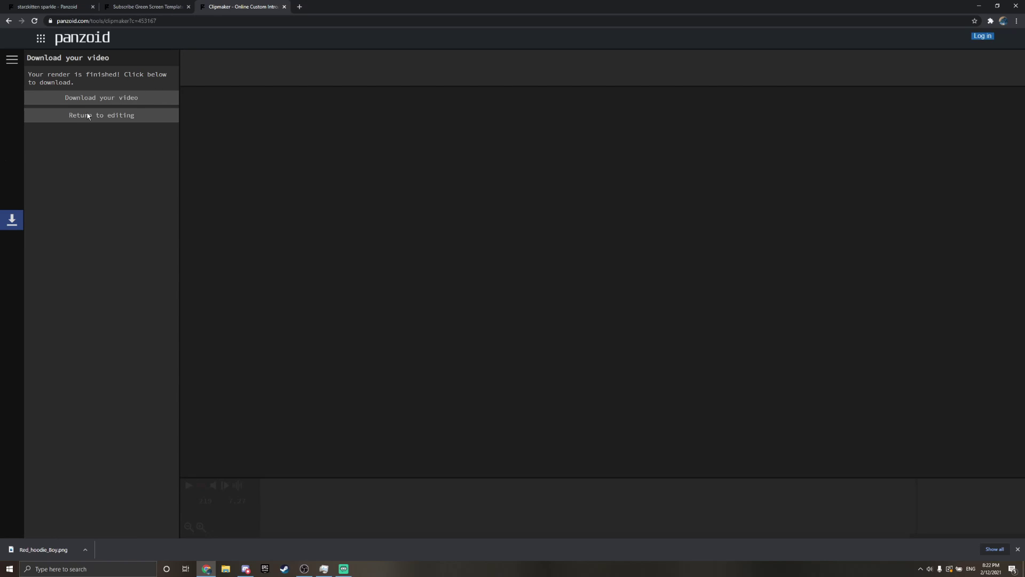
{"action": "left_click", "coordinate": [98, 107]}
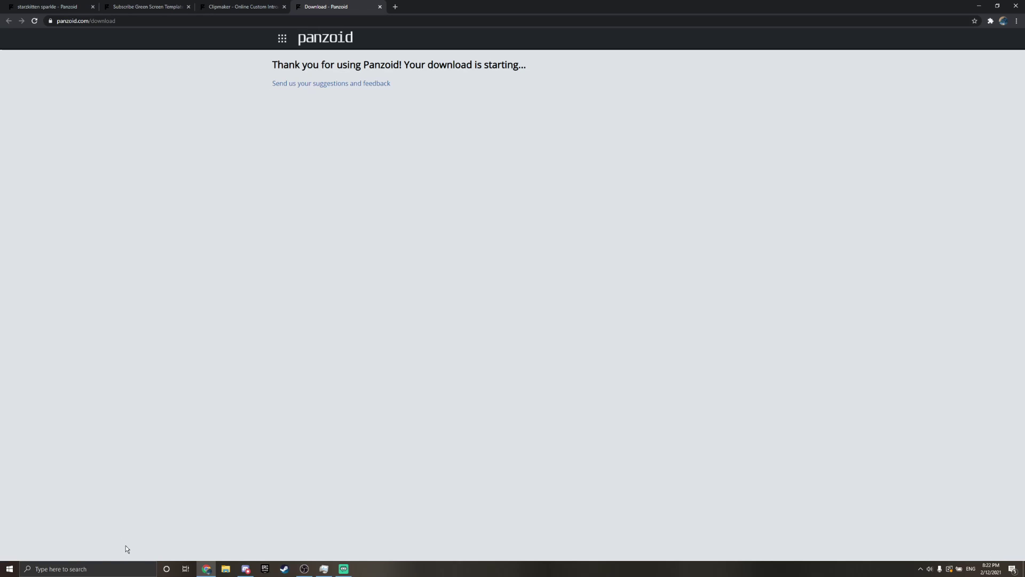
Open the Downloads folder in File Explorer and play the downloaded video (13) file
{"action": "left_click", "coordinate": [226, 568]}
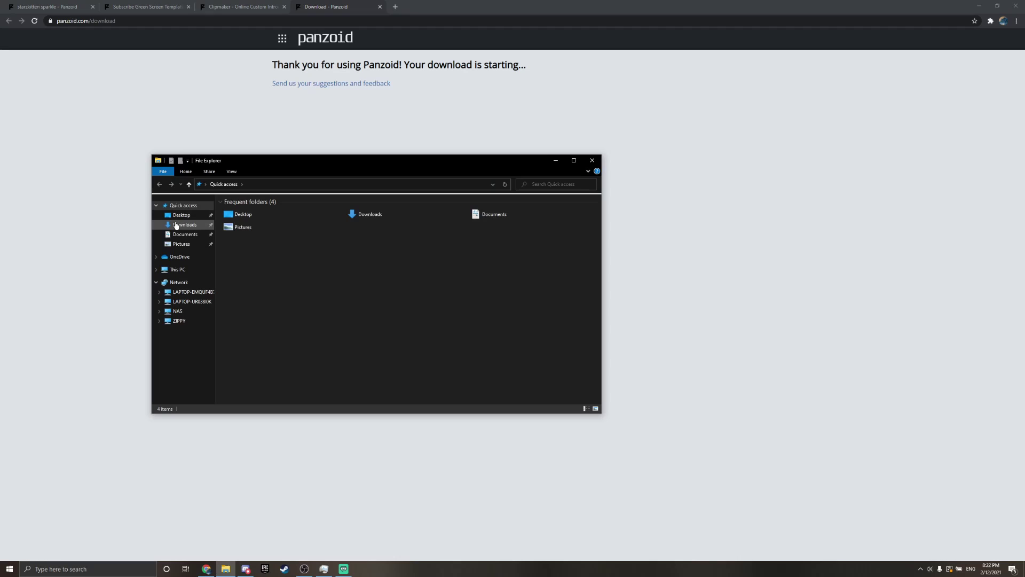
{"action": "left_click", "coordinate": [176, 225]}
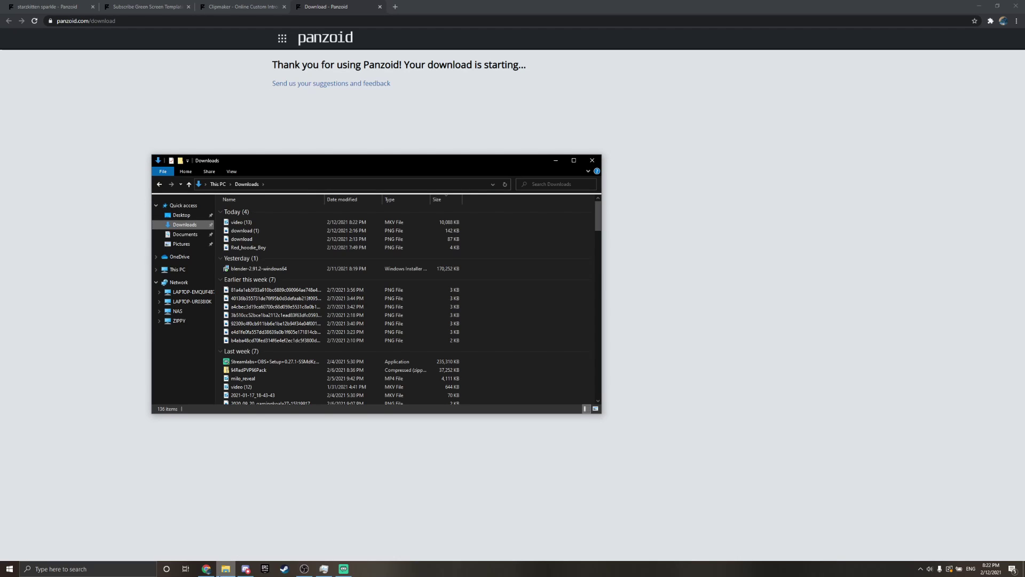
{"action": "double_click", "coordinate": [245, 222]}
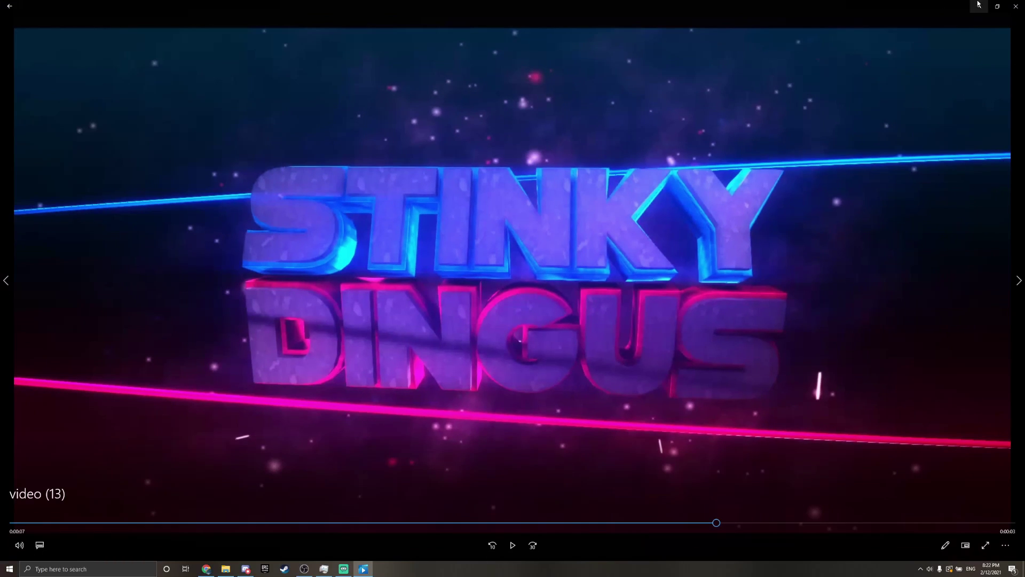
Shrink the Movies & TV player to a centred window and minimize Chrome and Downloads
{"action": "left_click", "coordinate": [993, 8]}
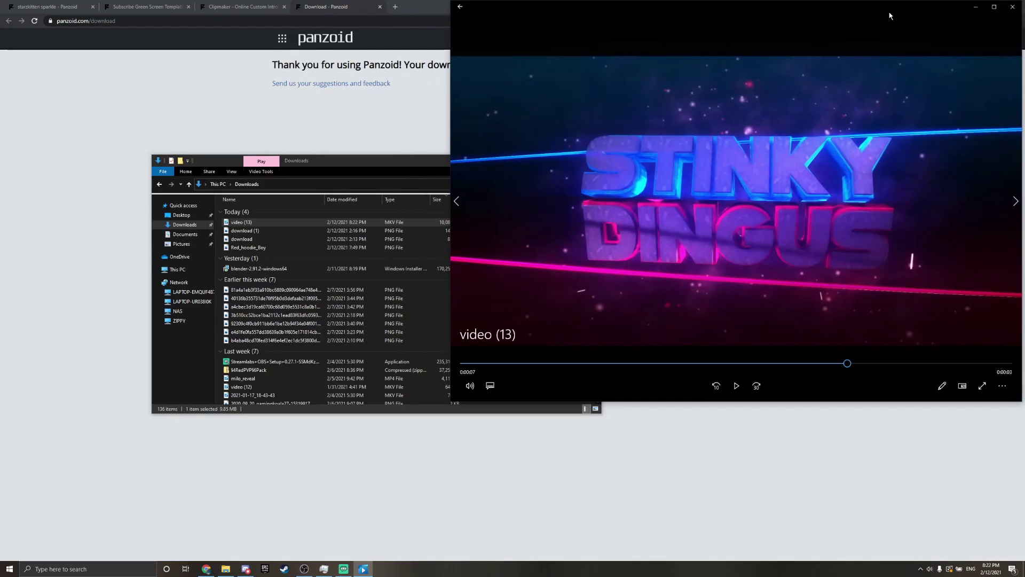
{"action": "left_click_drag", "start_coordinate": [890, 16], "coordinate": [740, 112]}
{"action": "left_click", "coordinate": [964, 7]}
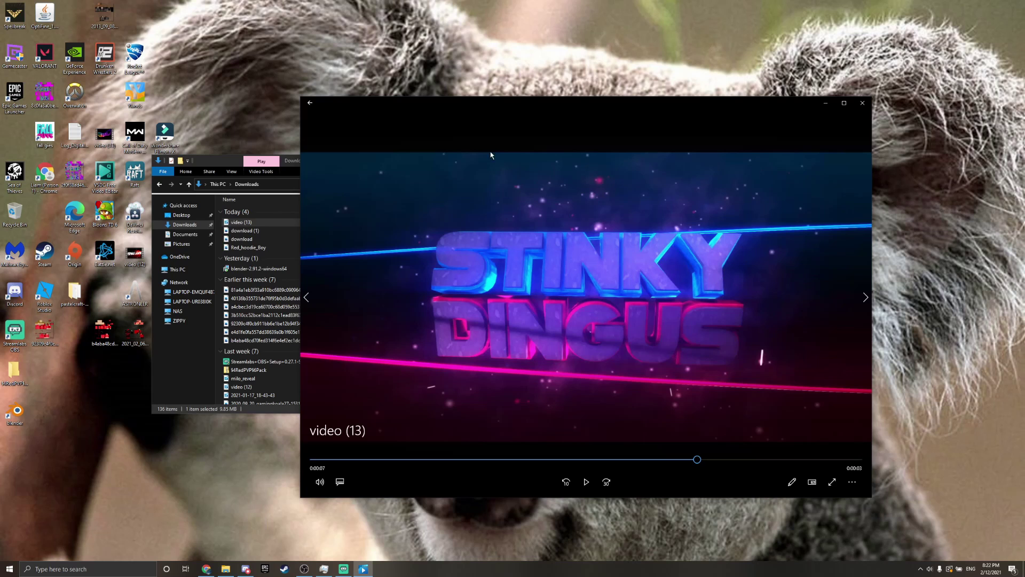
{"action": "left_click_drag", "start_coordinate": [213, 160], "coordinate": [104, 223]}
{"action": "left_click", "coordinate": [445, 227]}
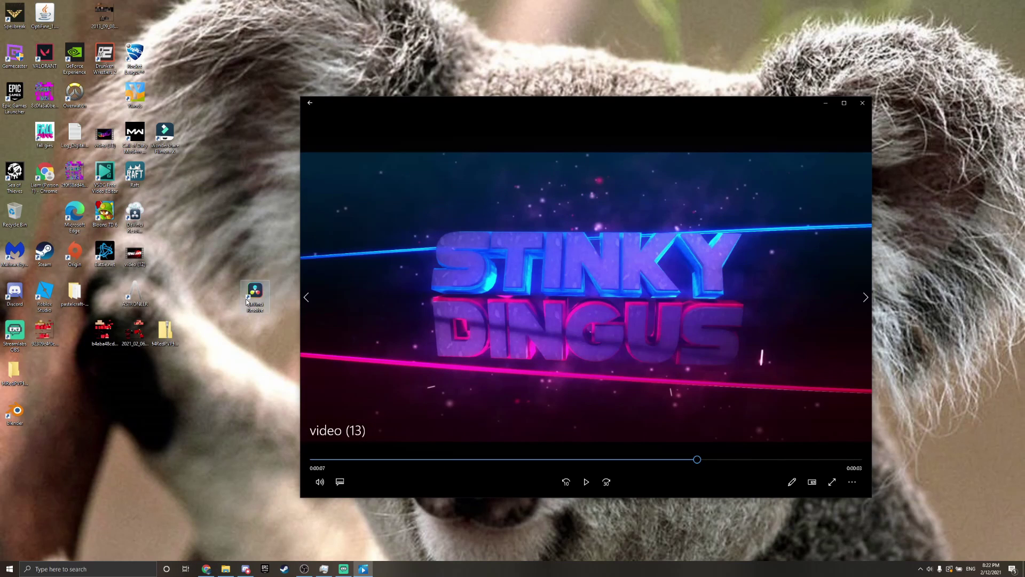
Create a new DaVinci Resolve project named 'Stinky intro'
{"action": "key", "text": "super+d"}
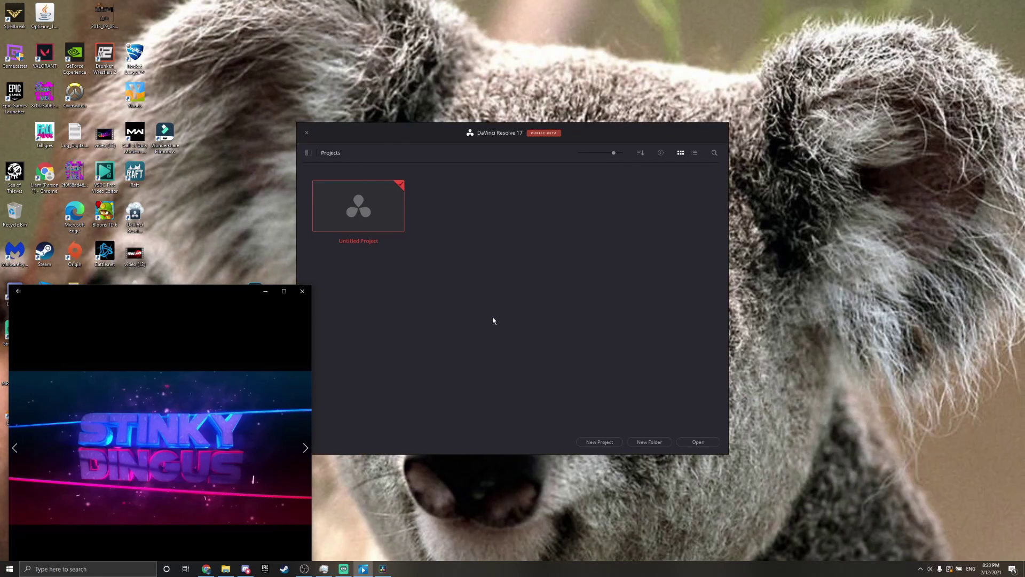
{"action": "left_click", "coordinate": [600, 442]}
{"action": "key", "text": "BackSpace"}
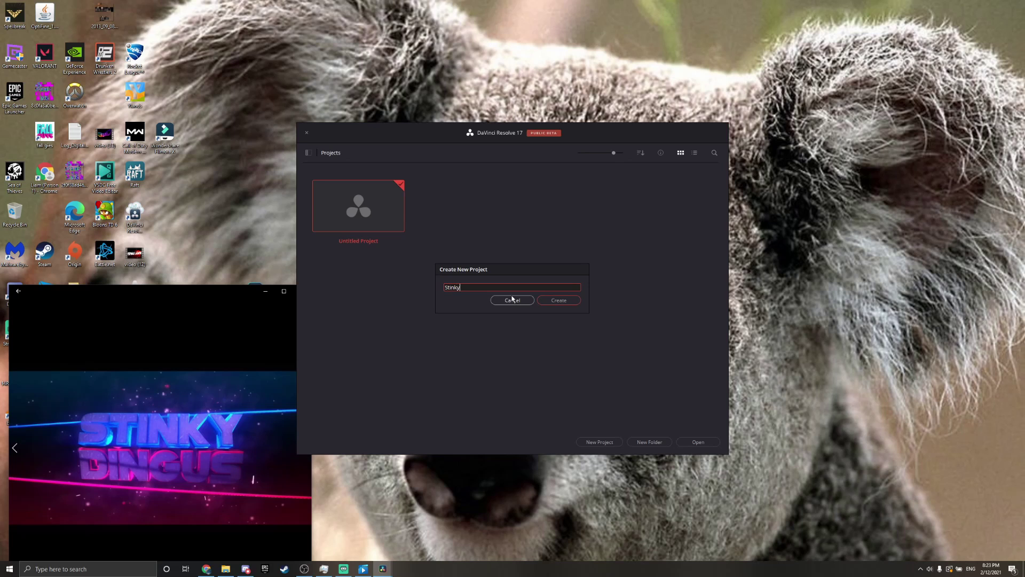
{"action": "left_click", "coordinate": [513, 300]}
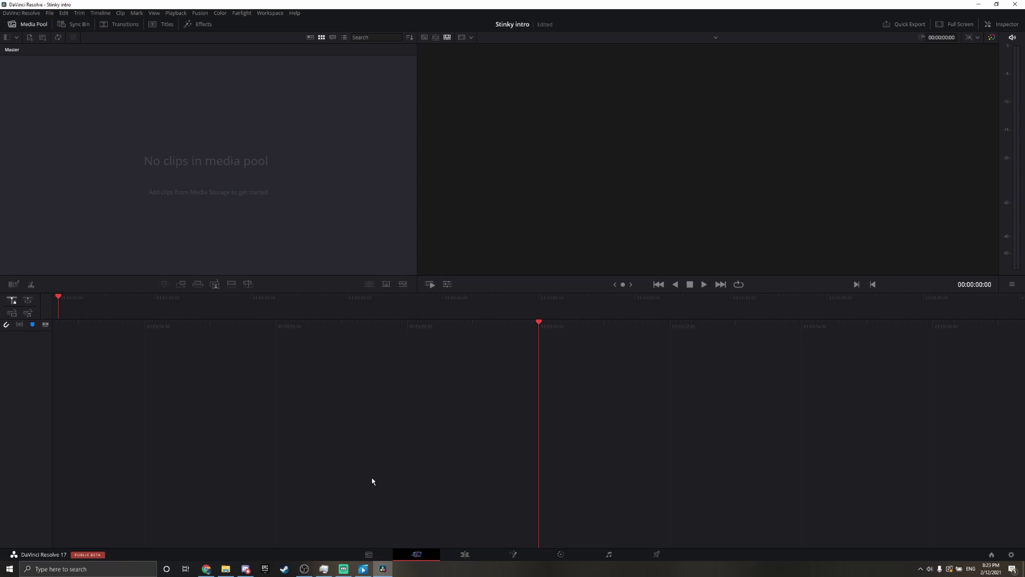
Drag the downloaded clip from the Downloads window into Resolve's media pool
{"action": "left_click", "coordinate": [226, 569]}
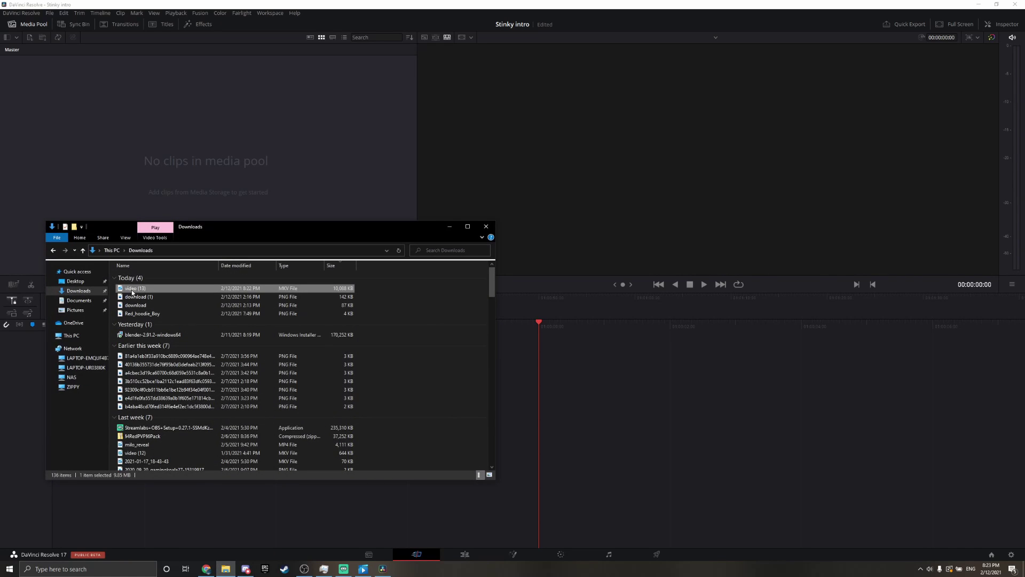
{"action": "left_click_drag", "start_coordinate": [308, 234], "coordinate": [510, 231]}
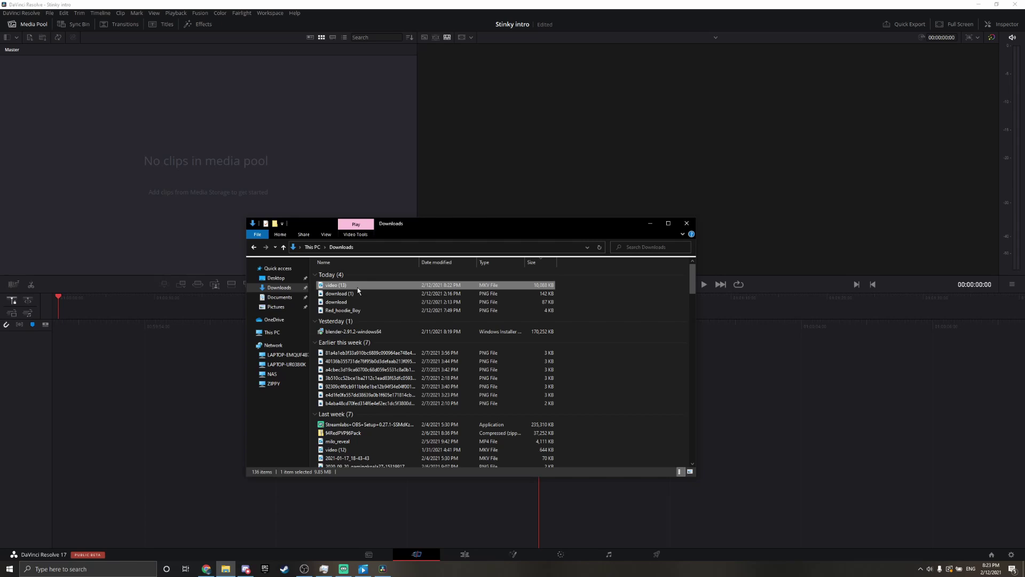
{"action": "left_click_drag", "start_coordinate": [357, 287], "coordinate": [192, 188]}
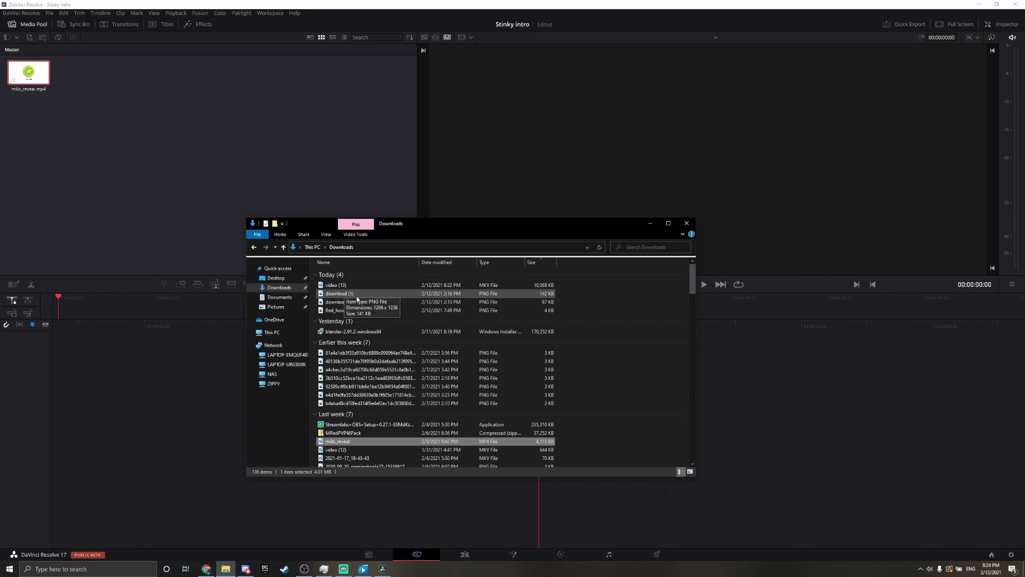
Minimize Resolve, move the player and Downloads windows aside, and start a new Filmora project
{"action": "left_click", "coordinate": [979, 4]}
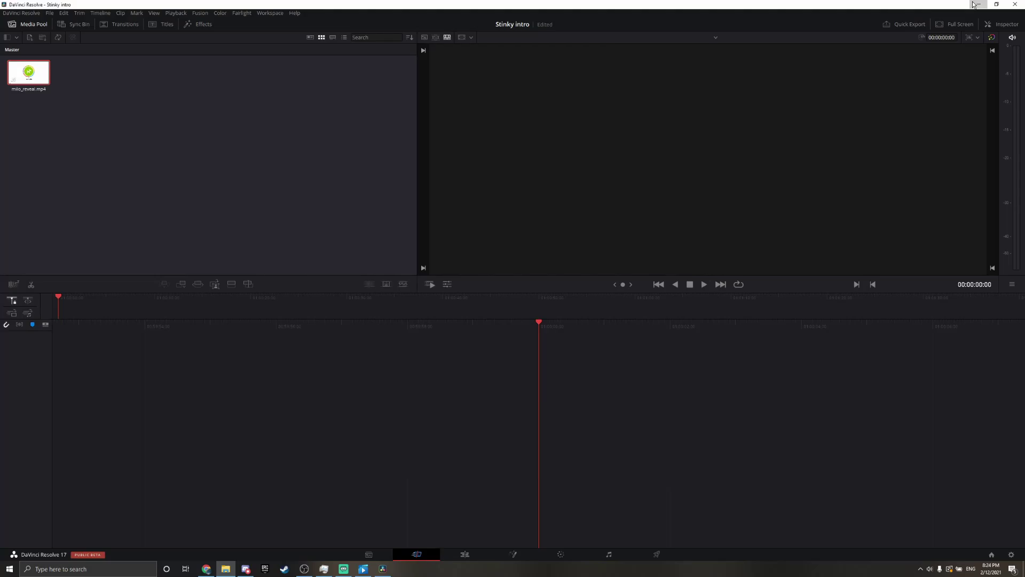
{"action": "left_click_drag", "start_coordinate": [653, 227], "coordinate": [766, 304]}
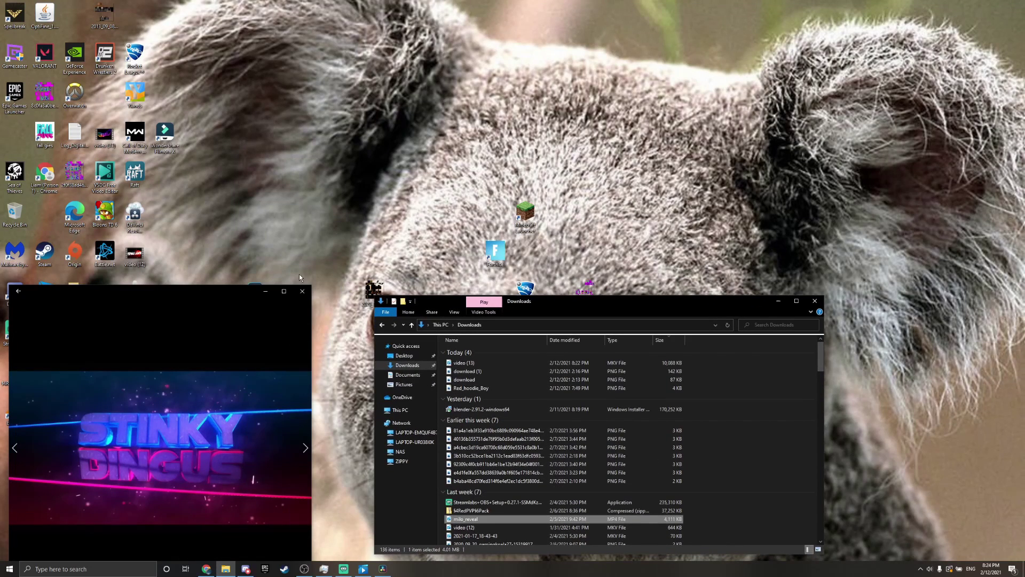
{"action": "left_click_drag", "start_coordinate": [200, 292], "coordinate": [241, 197]}
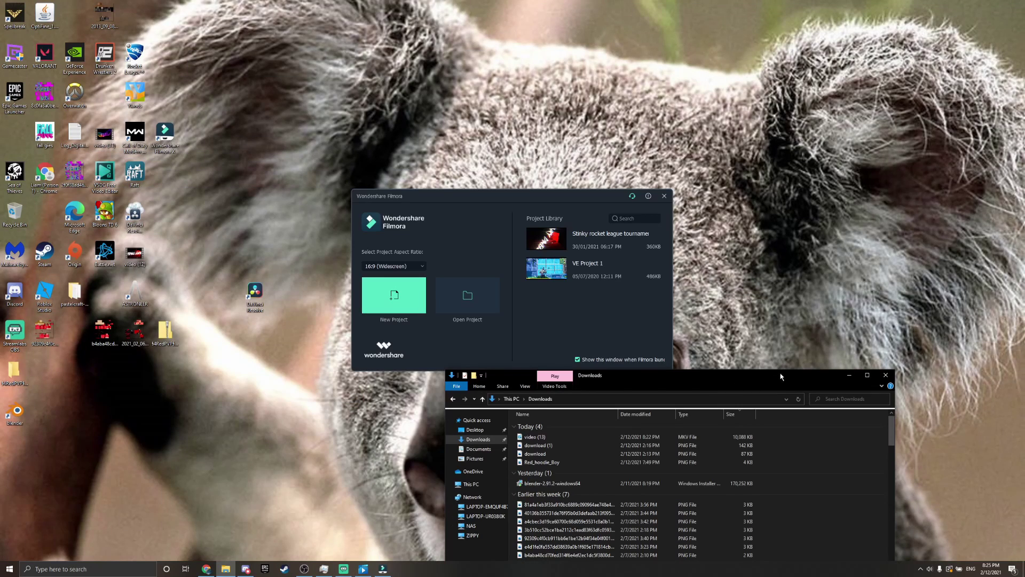
{"action": "left_click_drag", "start_coordinate": [781, 377], "coordinate": [454, 425]}
{"action": "left_click", "coordinate": [395, 295]}
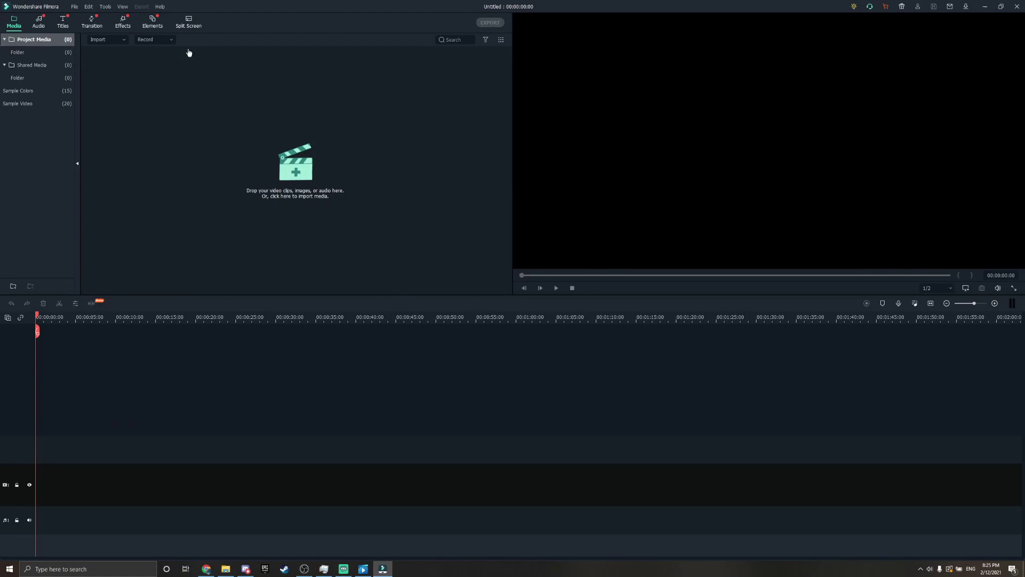
Drag video (13) from the Downloads window onto the Filmora timeline
{"action": "left_click", "coordinate": [226, 569]}
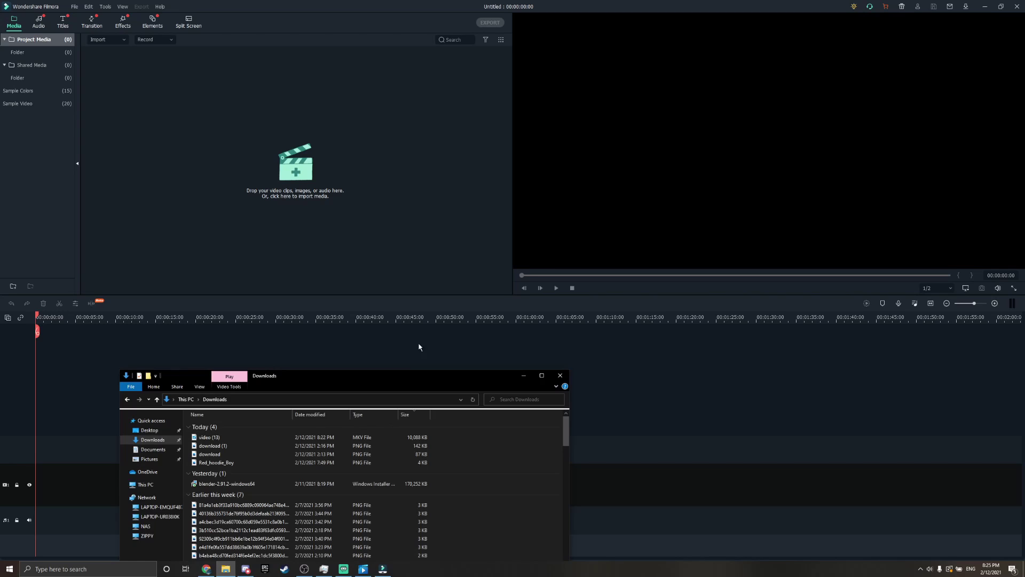
{"action": "left_click_drag", "start_coordinate": [477, 376], "coordinate": [761, 216]}
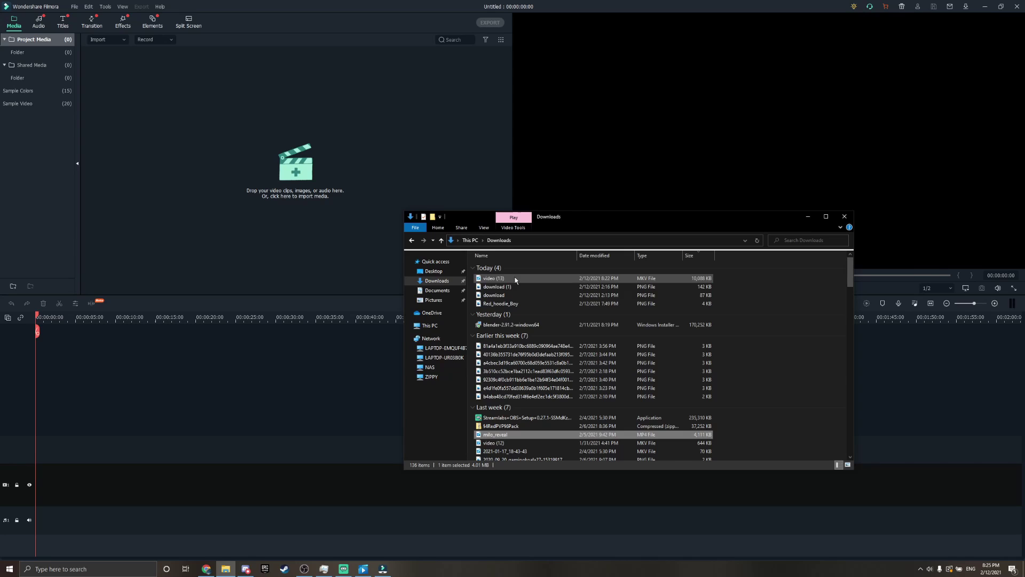
{"action": "left_click_drag", "start_coordinate": [515, 279], "coordinate": [148, 369]}
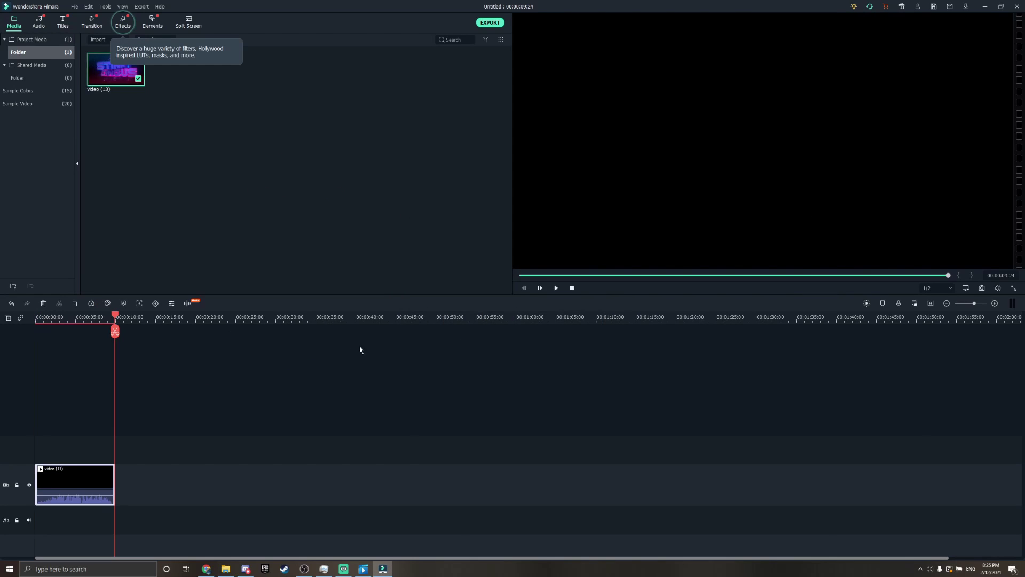
Play the intro from the timeline start and scrub to the clip's 10-second end
{"action": "left_click_drag", "start_coordinate": [115, 331], "coordinate": [24, 331]}
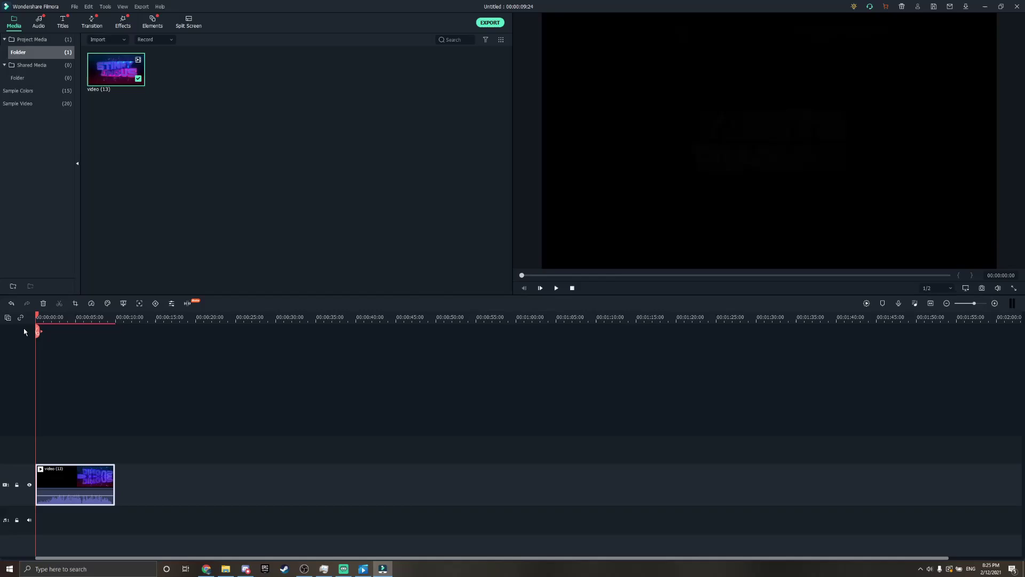
{"action": "key", "text": "space"}
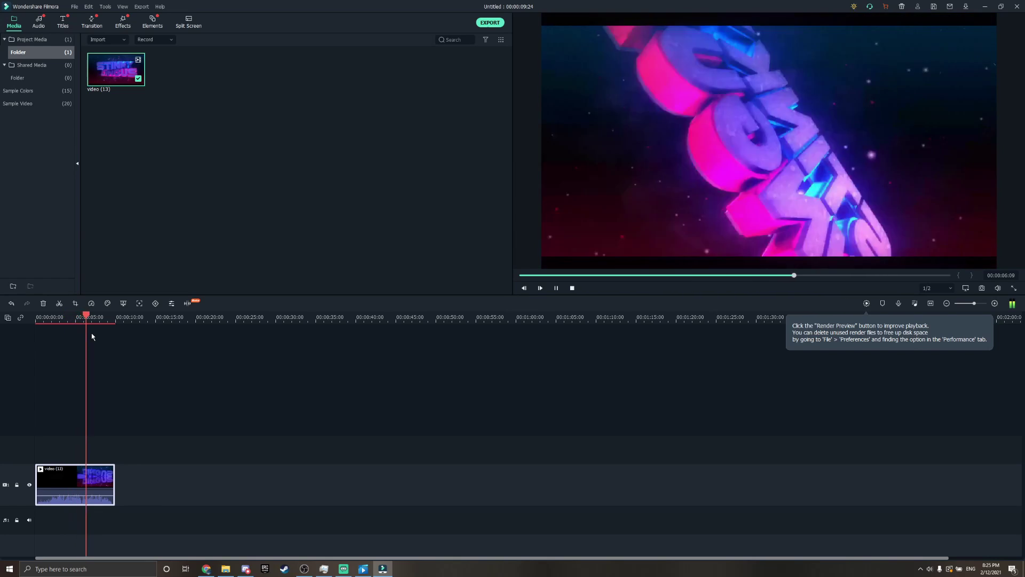
{"action": "key", "text": "space"}
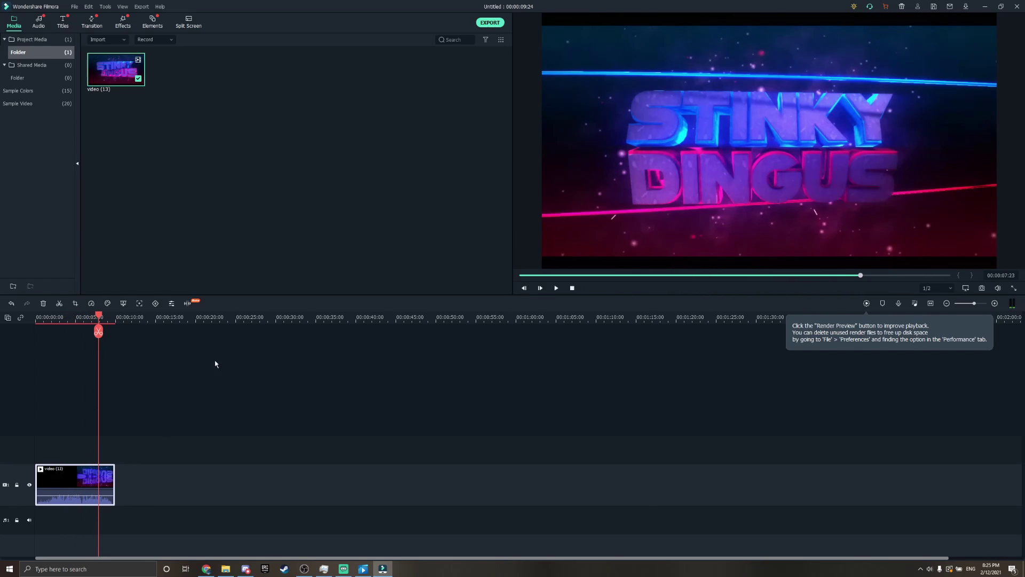
{"action": "left_click_drag", "start_coordinate": [99, 320], "coordinate": [116, 320]}
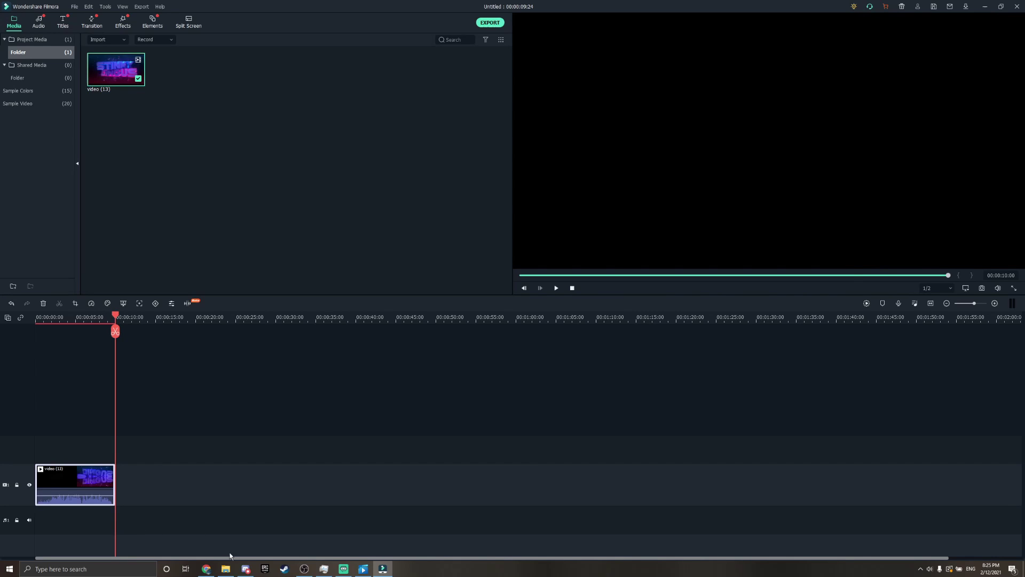
Drag milo_reveal from Downloads onto the video track right after the intro
{"action": "left_click", "coordinate": [226, 569]}
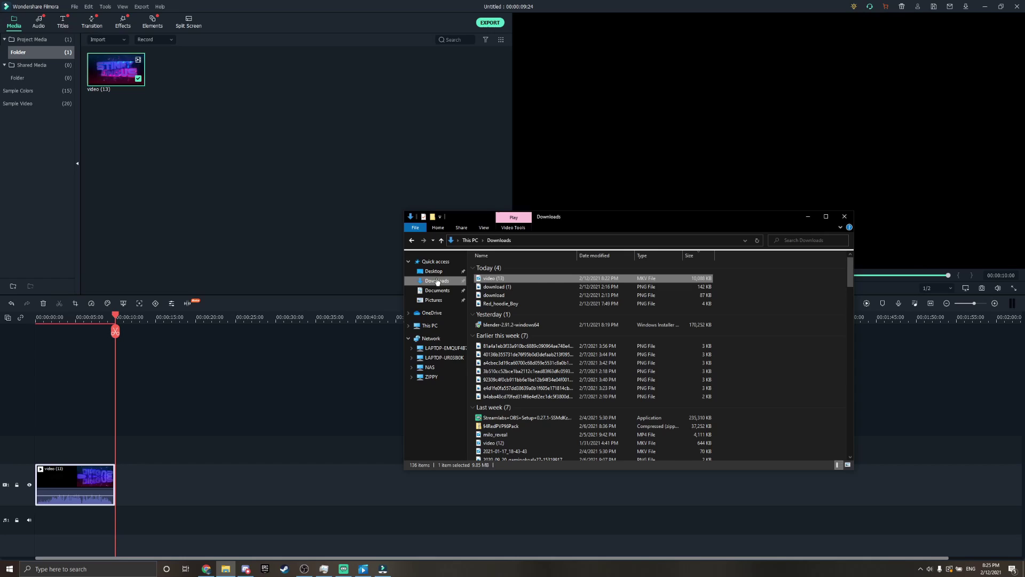
{"action": "scroll", "coordinate": [502, 427], "scroll_direction": "down", "scroll_amount": 2}
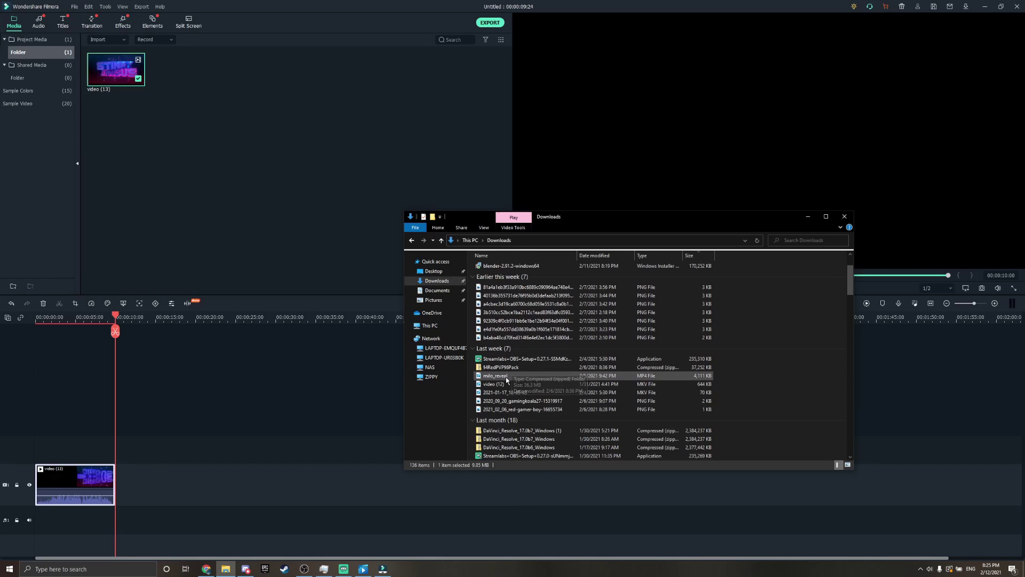
{"action": "left_click_drag", "start_coordinate": [502, 378], "coordinate": [164, 493]}
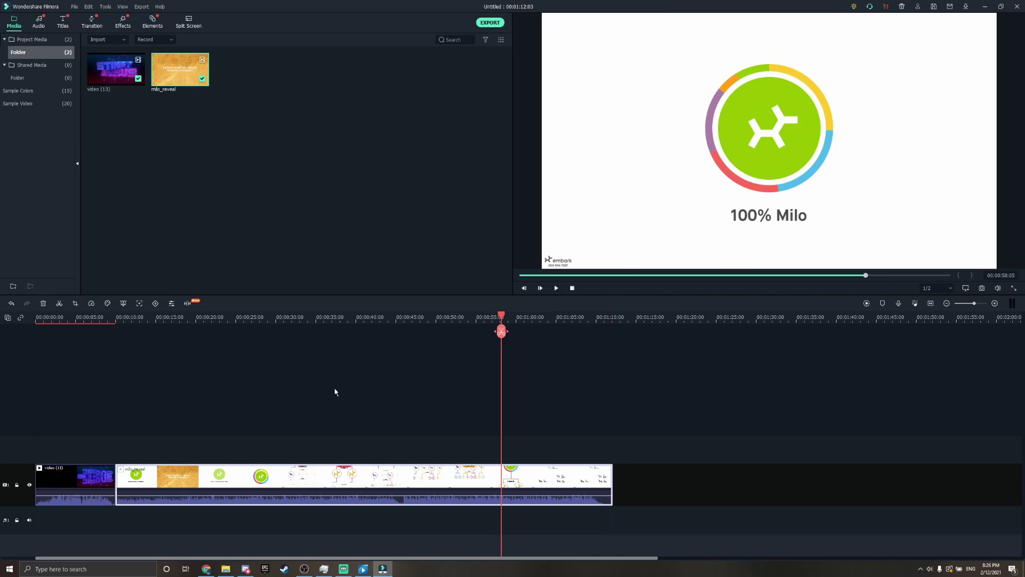
Play the 1:12 edit from the beginning, then scrub back to the intro start
{"action": "key", "text": "Home"}
{"action": "key", "text": "space"}
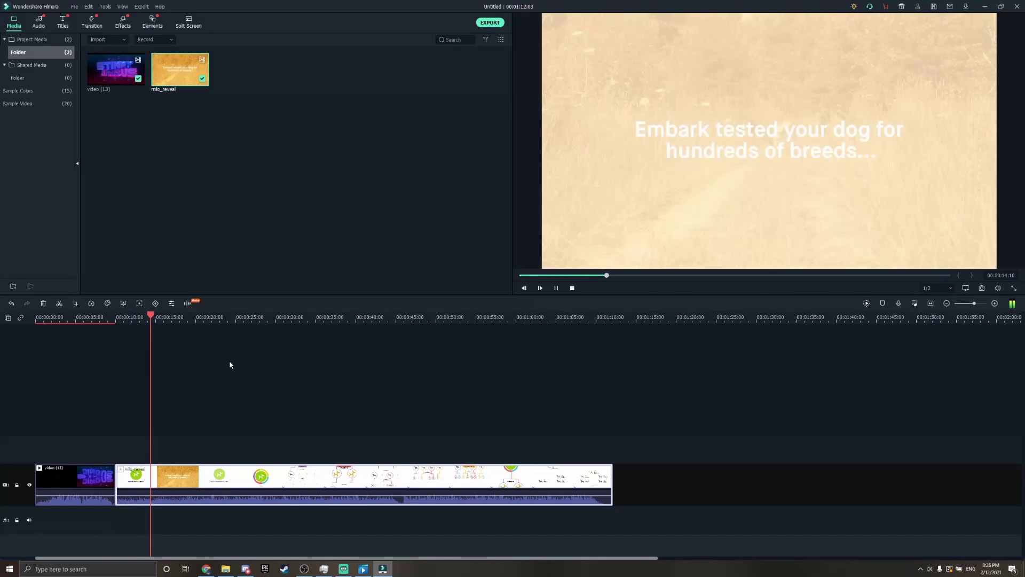
{"action": "key", "text": "space"}
{"action": "left_click_drag", "start_coordinate": [154, 319], "coordinate": [36, 319]}
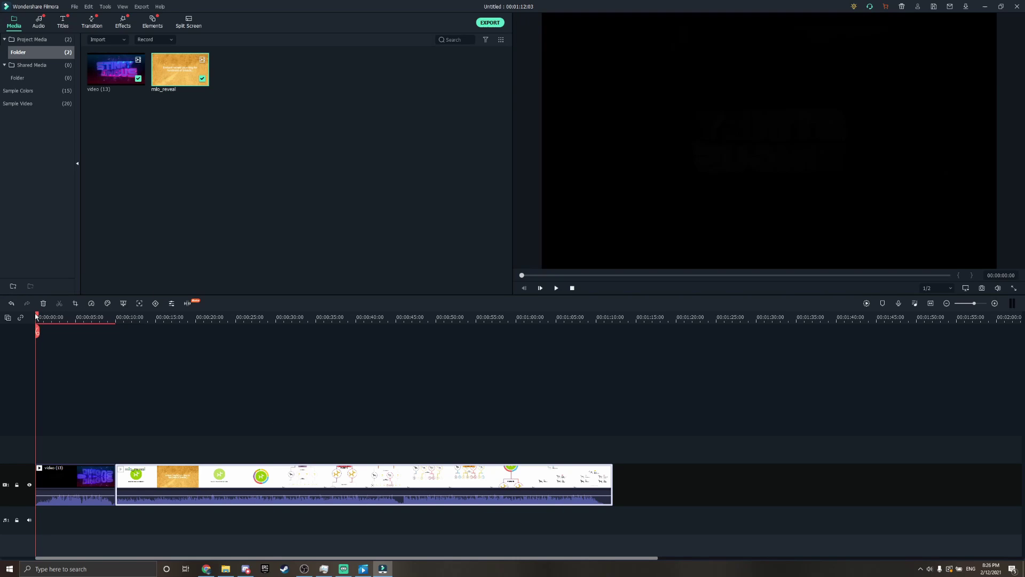
Move the playhead into the Milo reveal and scroll through the Downloads folder
{"action": "left_click", "coordinate": [116, 318]}
{"action": "left_click", "coordinate": [191, 317]}
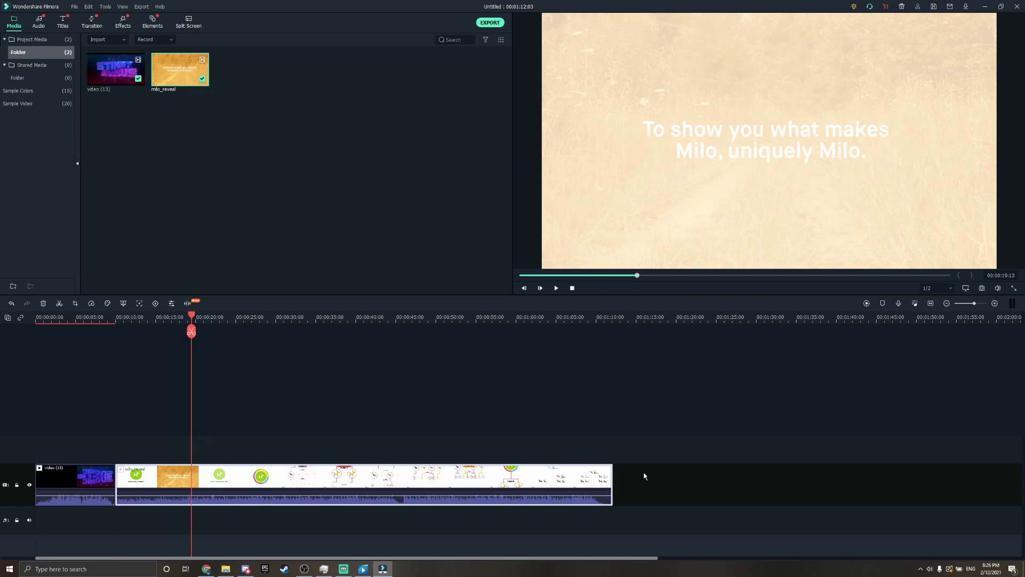
{"action": "left_click", "coordinate": [228, 572]}
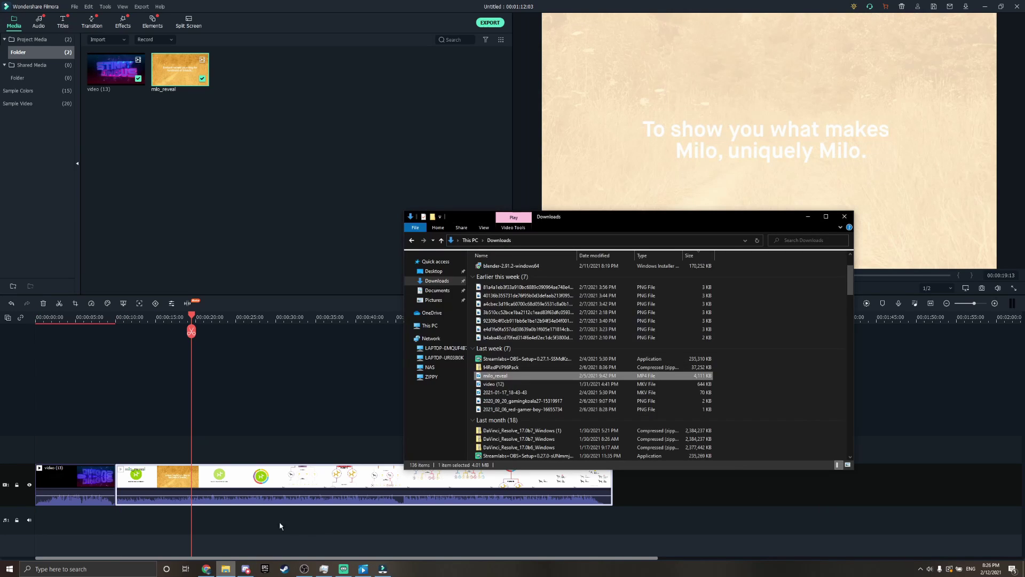
{"action": "scroll", "coordinate": [538, 370], "scroll_direction": "down", "scroll_amount": 6}
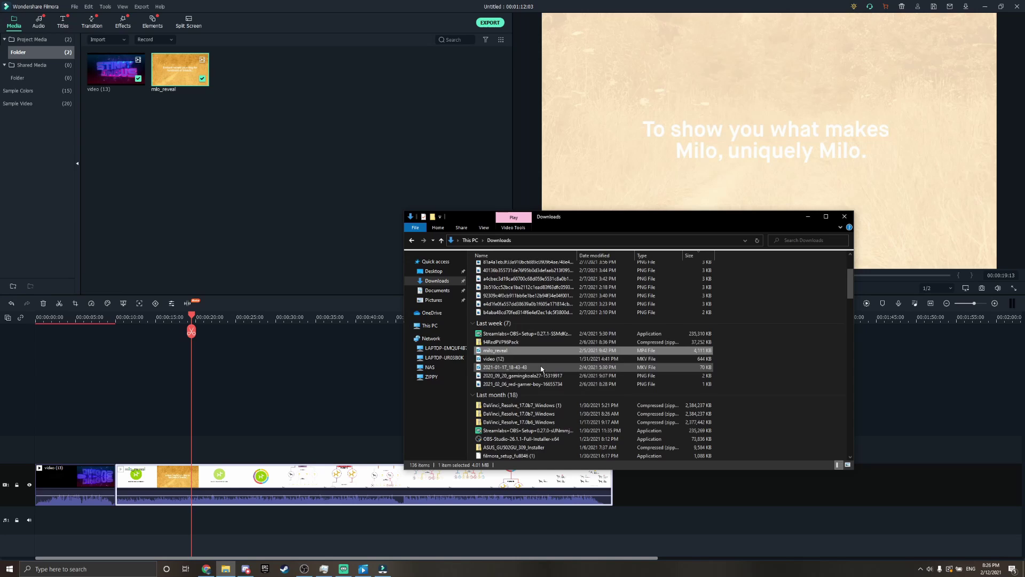
{"action": "scroll", "coordinate": [537, 364], "scroll_direction": "down", "scroll_amount": 3}
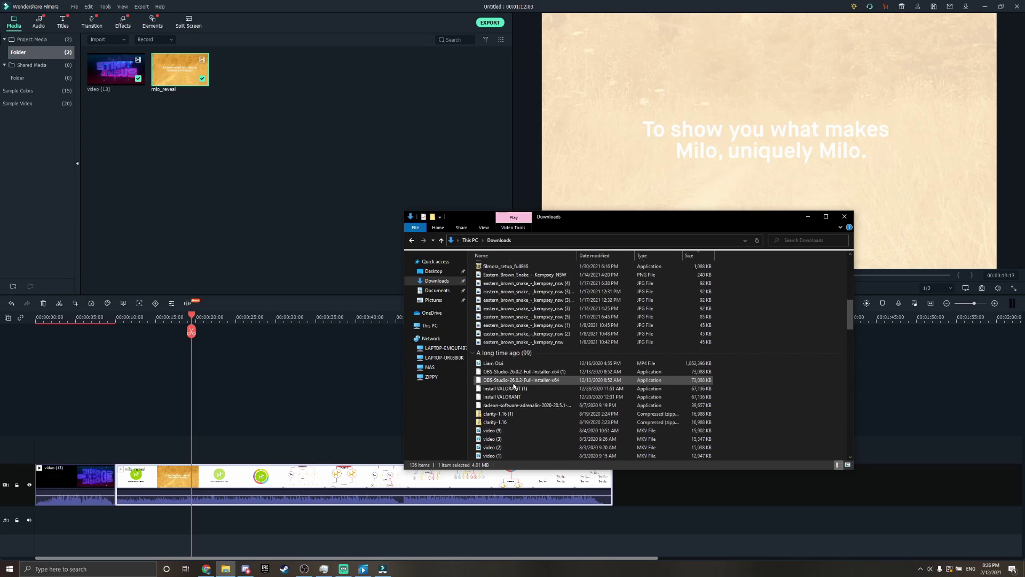
{"action": "scroll", "coordinate": [506, 396], "scroll_direction": "up", "scroll_amount": 3}
{"action": "scroll", "coordinate": [505, 402], "scroll_direction": "up", "scroll_amount": 2}
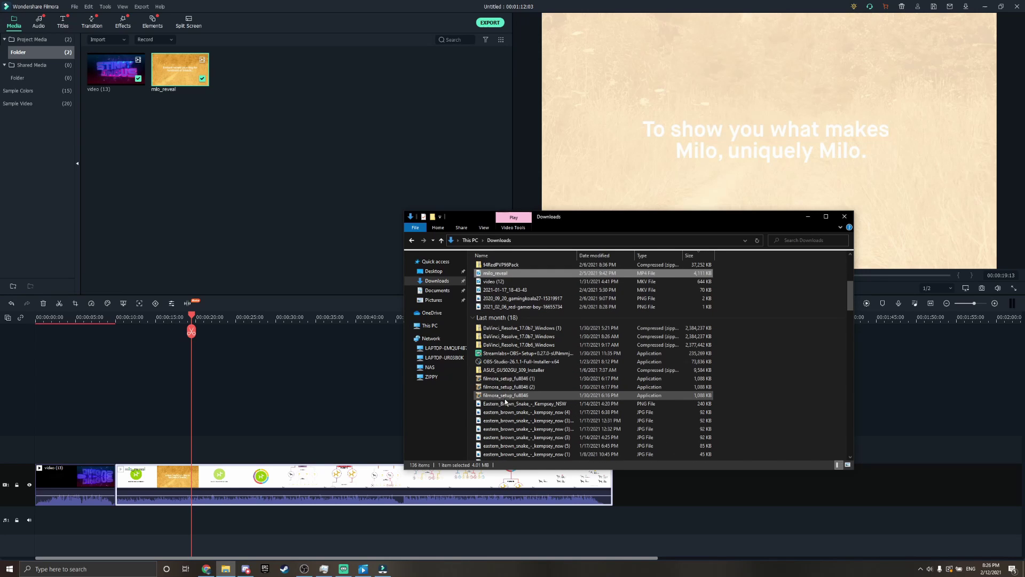
{"action": "scroll", "coordinate": [506, 401], "scroll_direction": "up", "scroll_amount": 2}
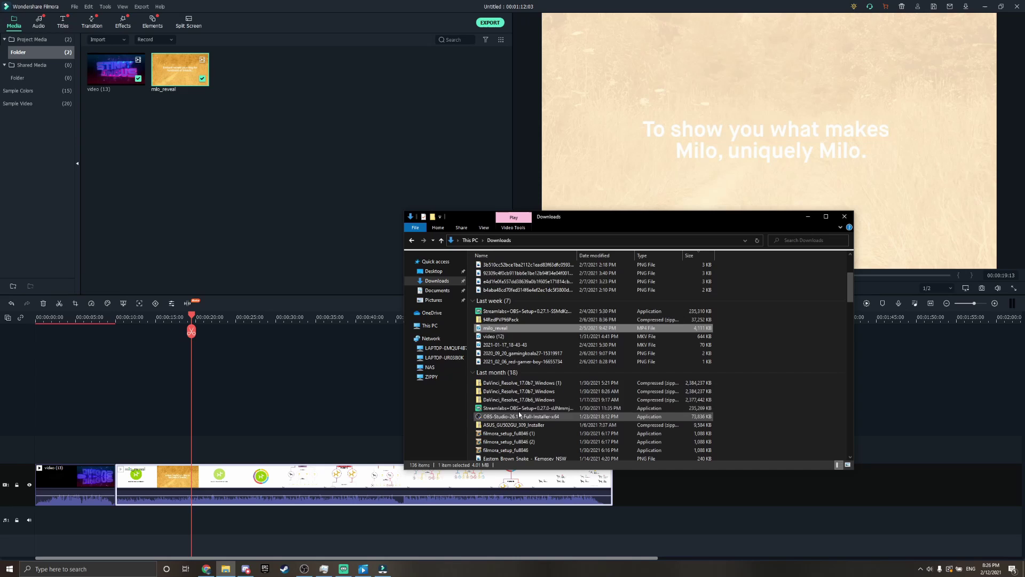
{"action": "scroll", "coordinate": [519, 369], "scroll_direction": "up", "scroll_amount": 2}
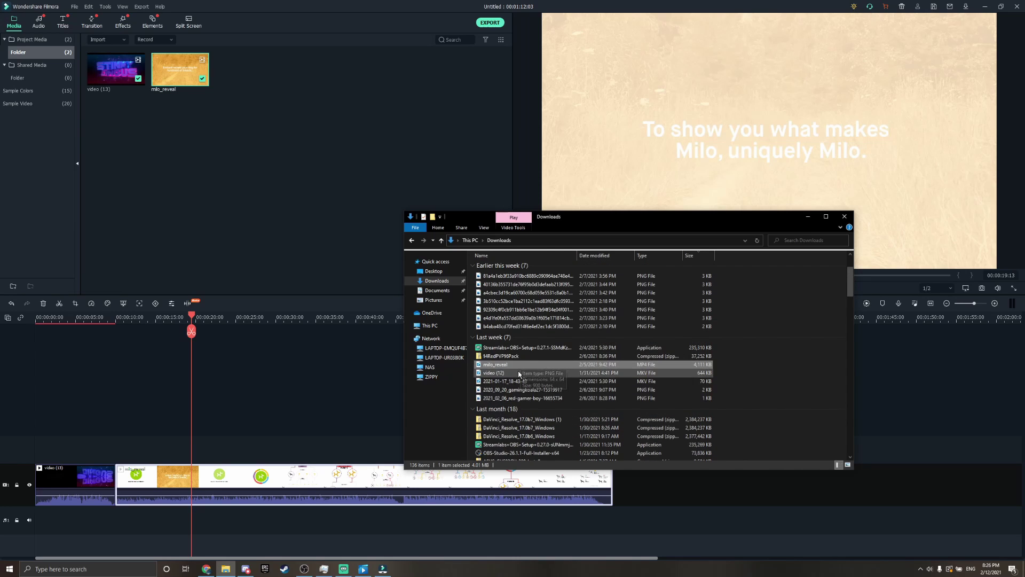
{"action": "scroll", "coordinate": [519, 374], "scroll_direction": "up", "scroll_amount": 3}
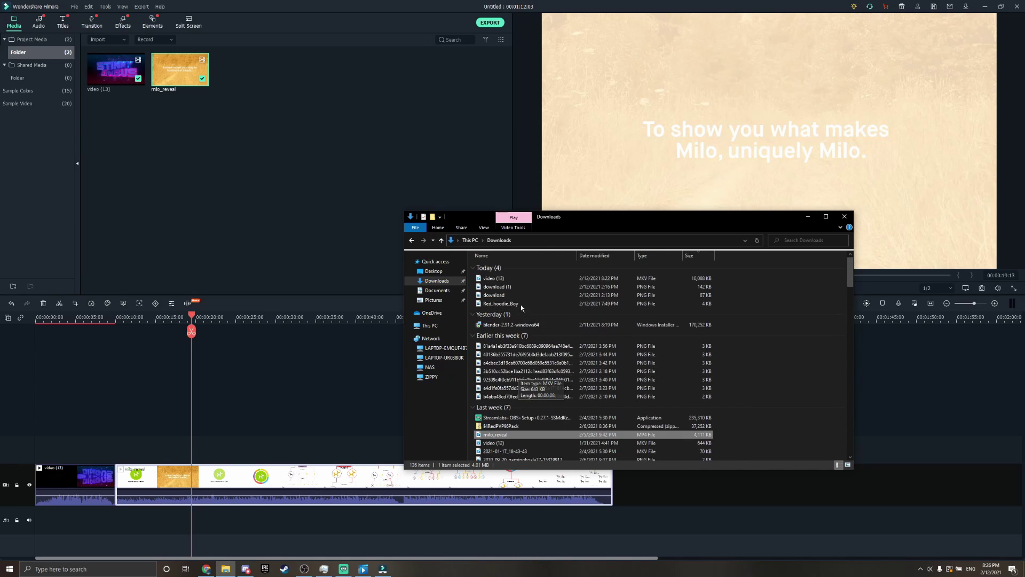
Browse via Pictures and This PC into the Videos folder and restore Filmora to a smaller window
{"action": "left_click", "coordinate": [430, 300]}
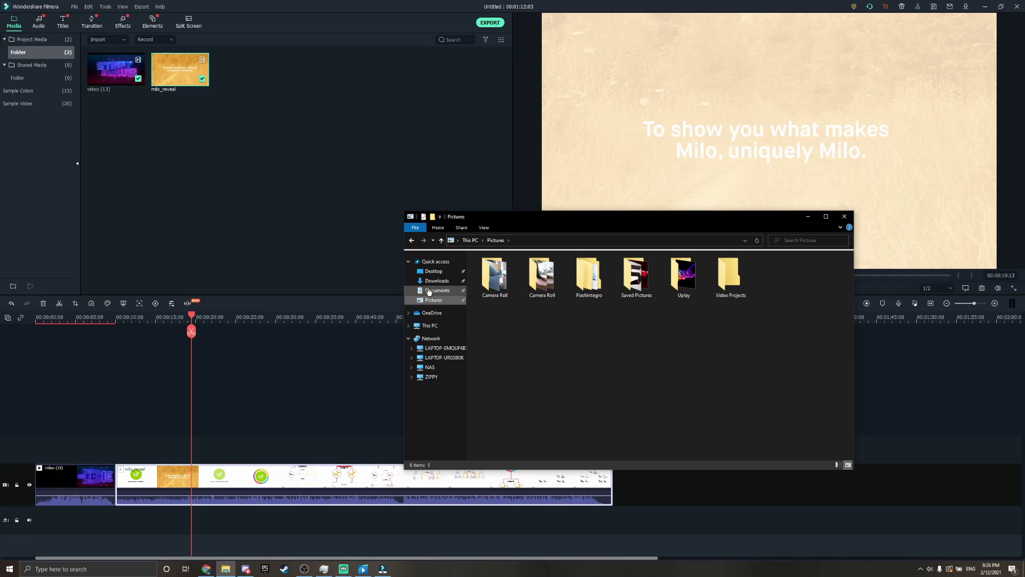
{"action": "left_click", "coordinate": [430, 326]}
{"action": "left_click", "coordinate": [521, 350]}
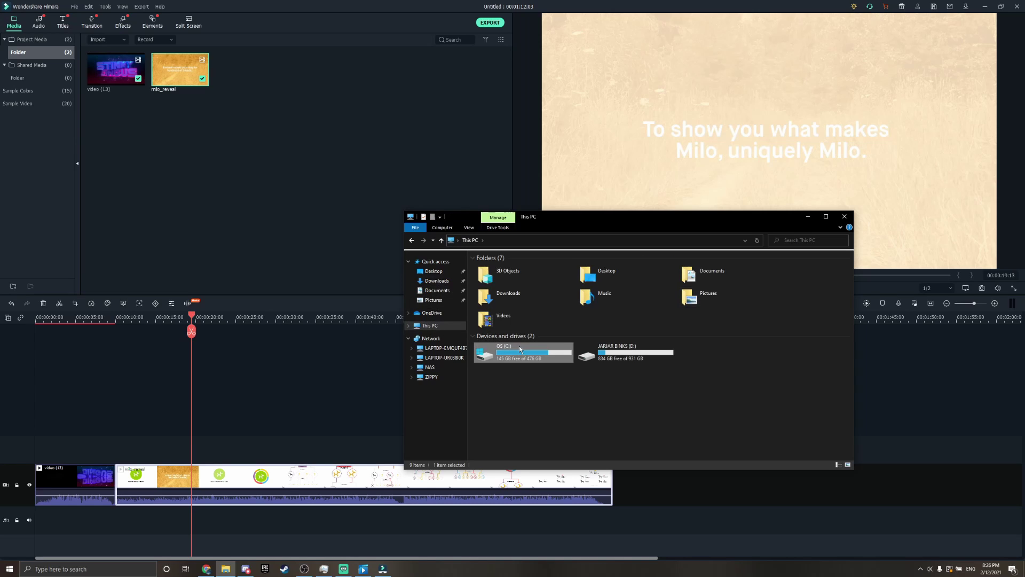
{"action": "double_click", "coordinate": [502, 319]}
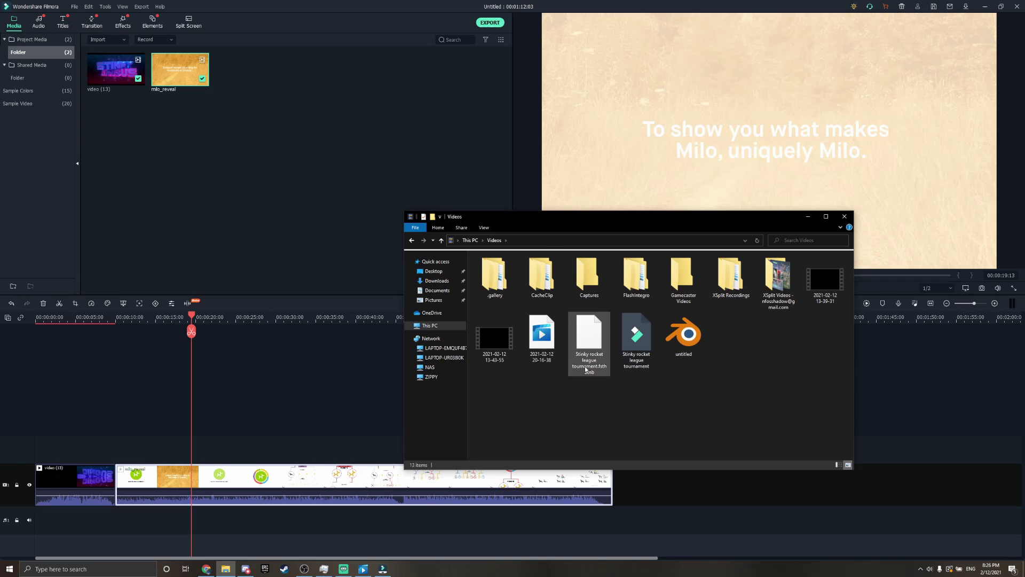
{"action": "left_click", "coordinate": [1002, 7]}
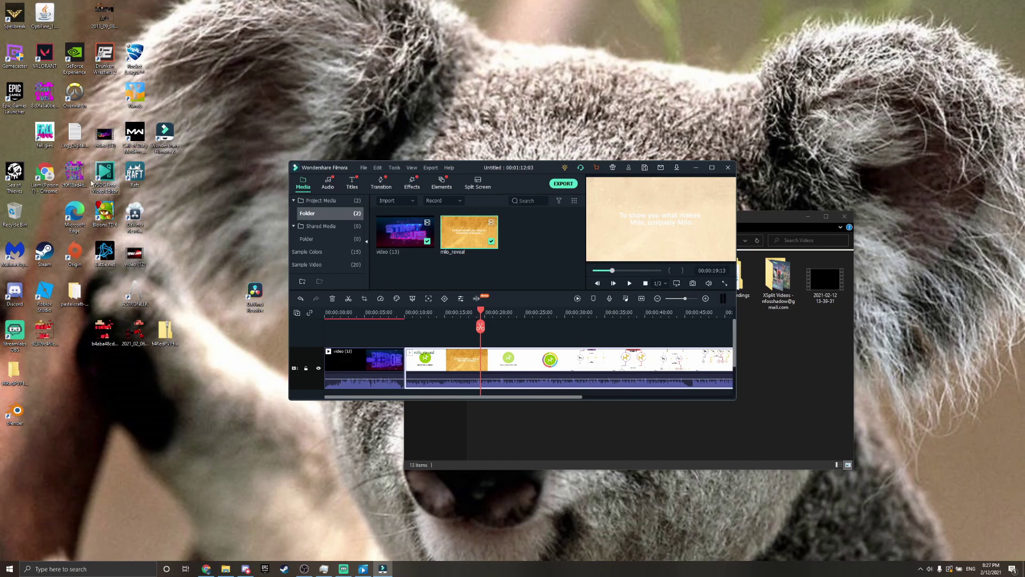
Minimize the Videos window and move Filmora to the upper left of the desktop
{"action": "left_click_drag", "start_coordinate": [548, 169], "coordinate": [847, 334]}
{"action": "left_click", "coordinate": [809, 219]}
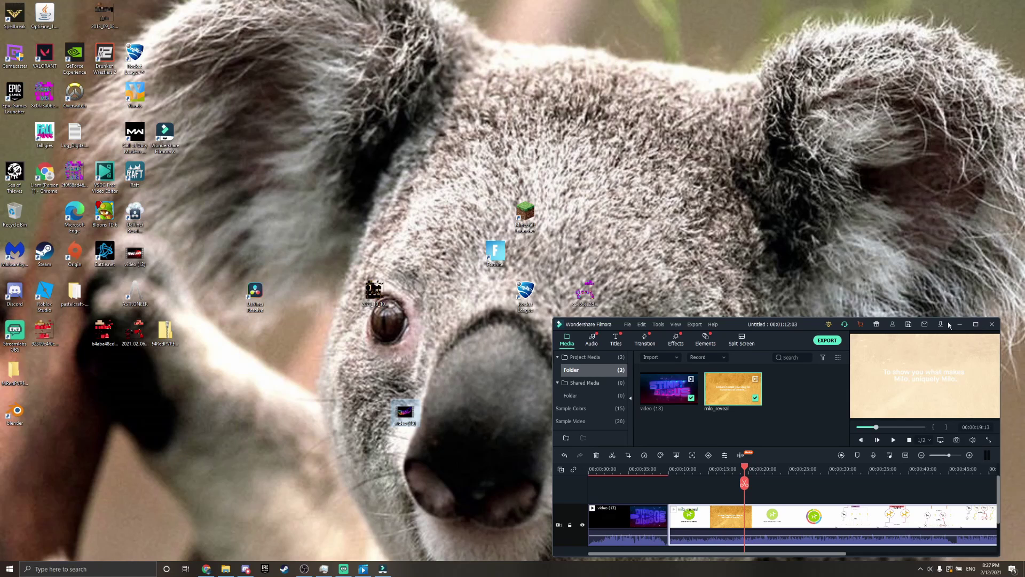
{"action": "left_click_drag", "start_coordinate": [950, 325], "coordinate": [491, 124]}
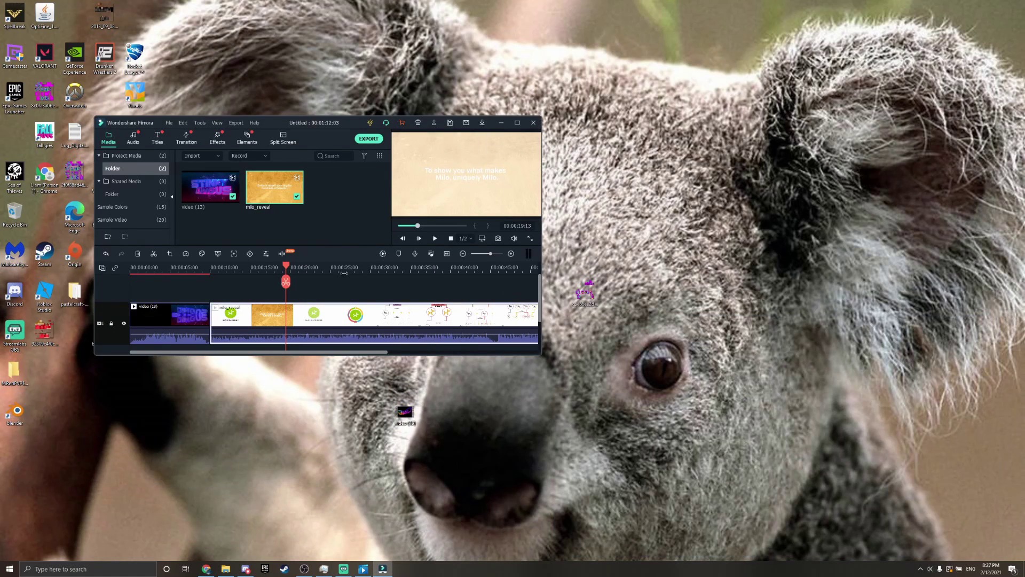
Drop the desktop video (13) outro onto the timeline after milo_reveal, making it 1:20
{"action": "scroll", "coordinate": [344, 274], "scroll_direction": "down", "scroll_amount": 3}
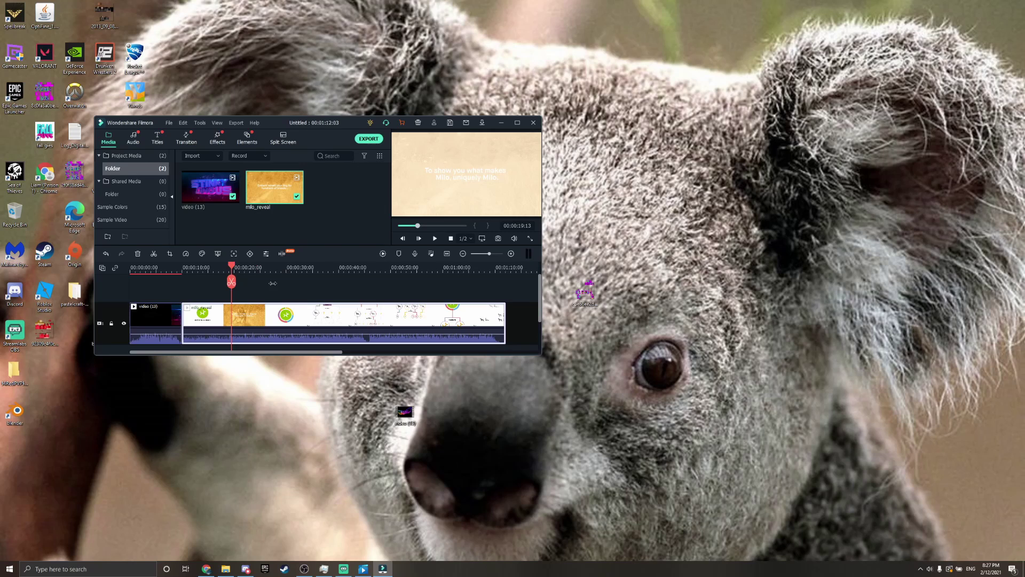
{"action": "left_click_drag", "start_coordinate": [240, 283], "coordinate": [502, 283]}
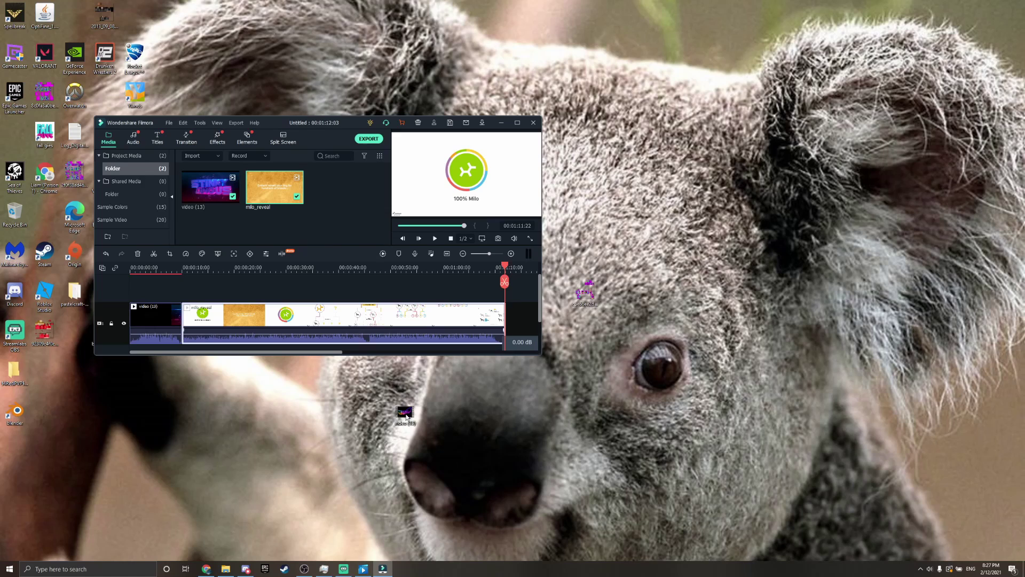
{"action": "left_click_drag", "start_coordinate": [477, 375], "coordinate": [516, 321]}
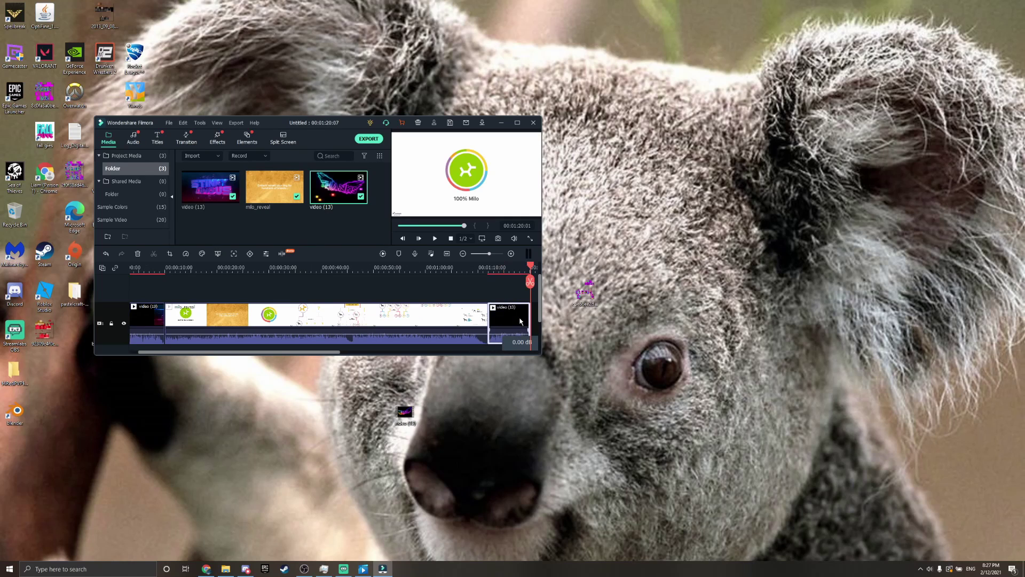
Play from the end of the Milo reveal into the SUBSCRIBE outro, stopping at 1:19
{"action": "left_click_drag", "start_coordinate": [532, 267], "coordinate": [474, 272]}
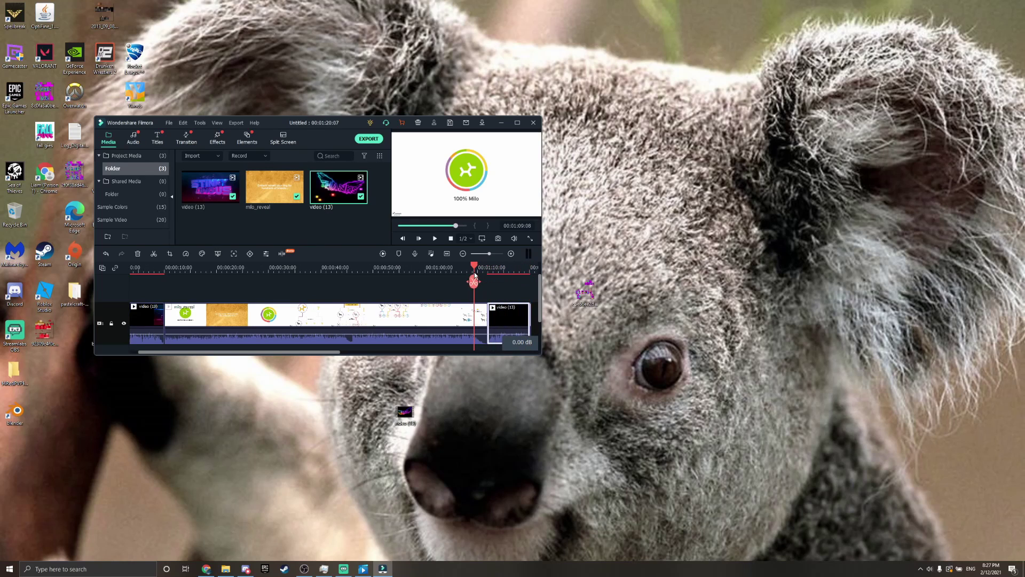
{"action": "key", "text": "space"}
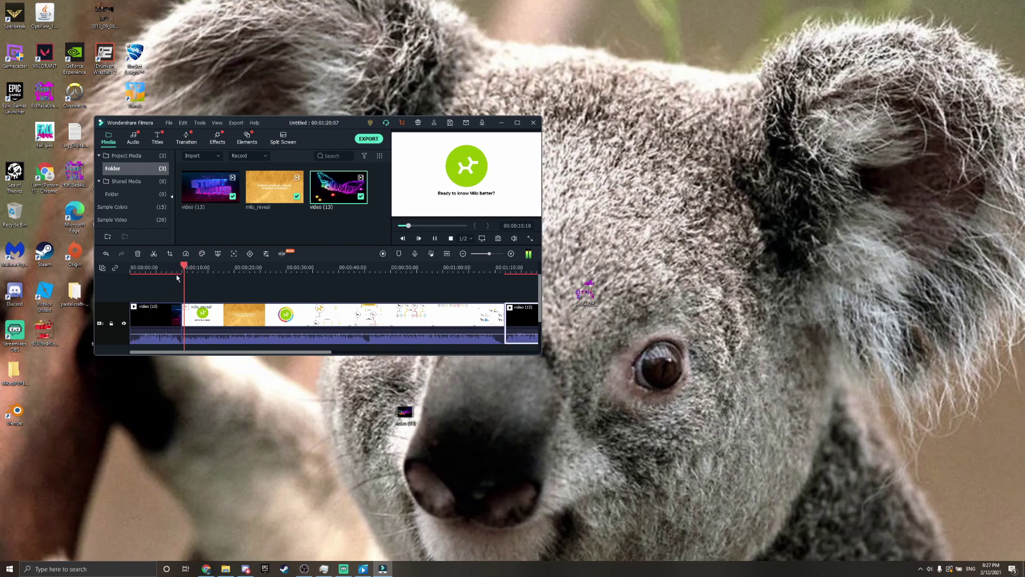
{"action": "left_click_drag", "start_coordinate": [190, 269], "coordinate": [499, 278]}
{"action": "key", "text": "space"}
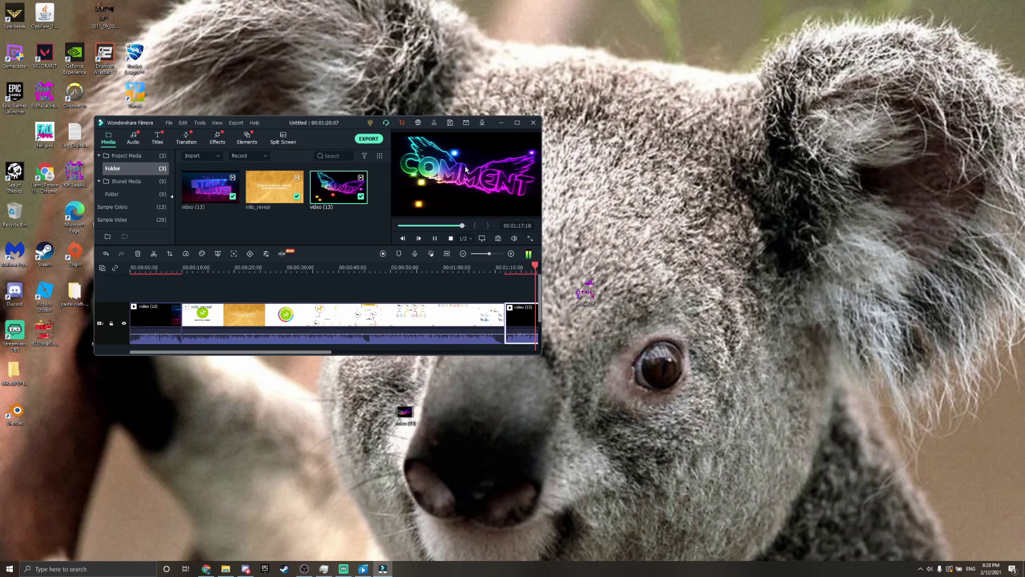
{"action": "key", "text": "space"}
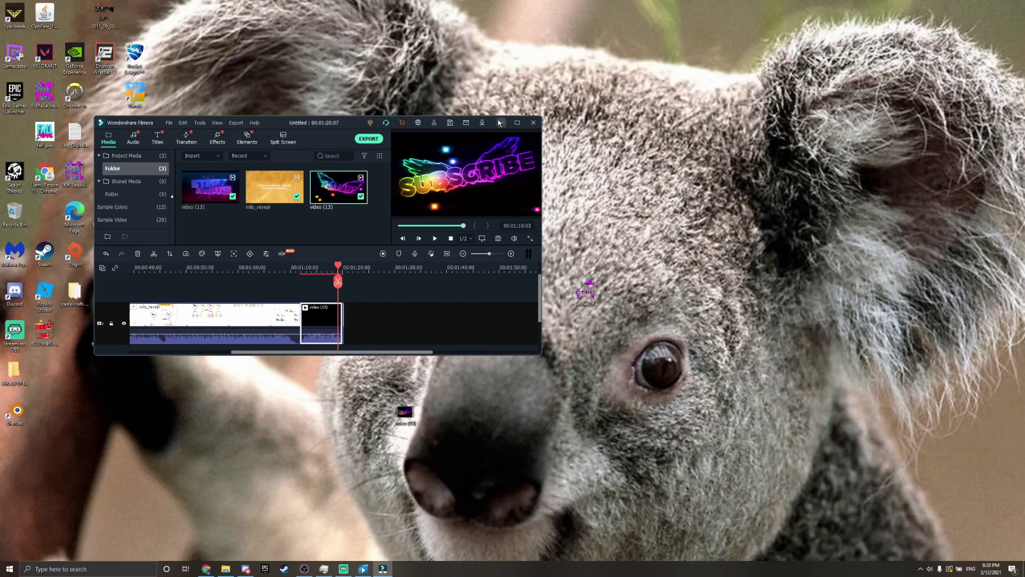
{"action": "left_click_drag", "start_coordinate": [491, 124], "coordinate": [488, 39]}
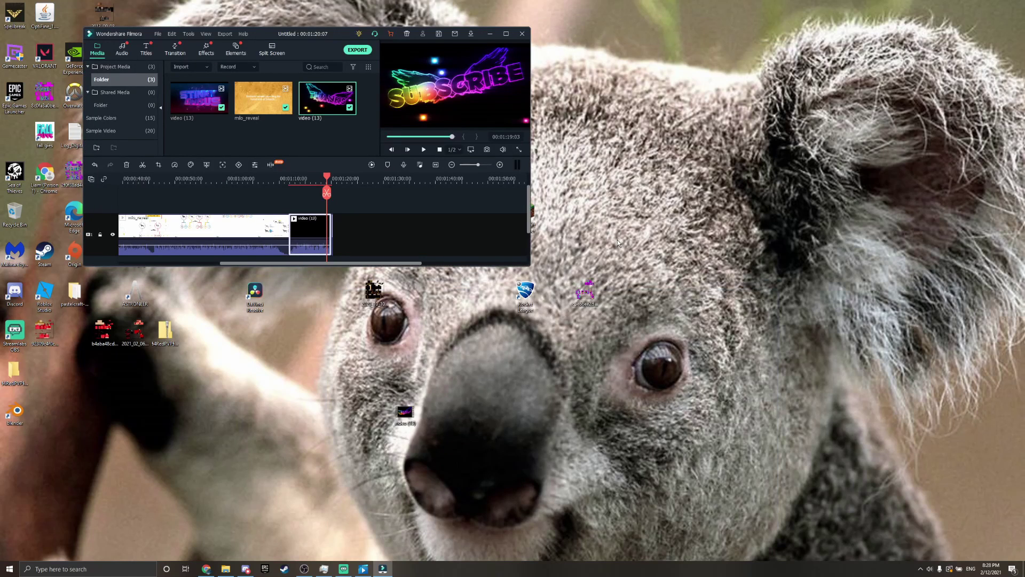